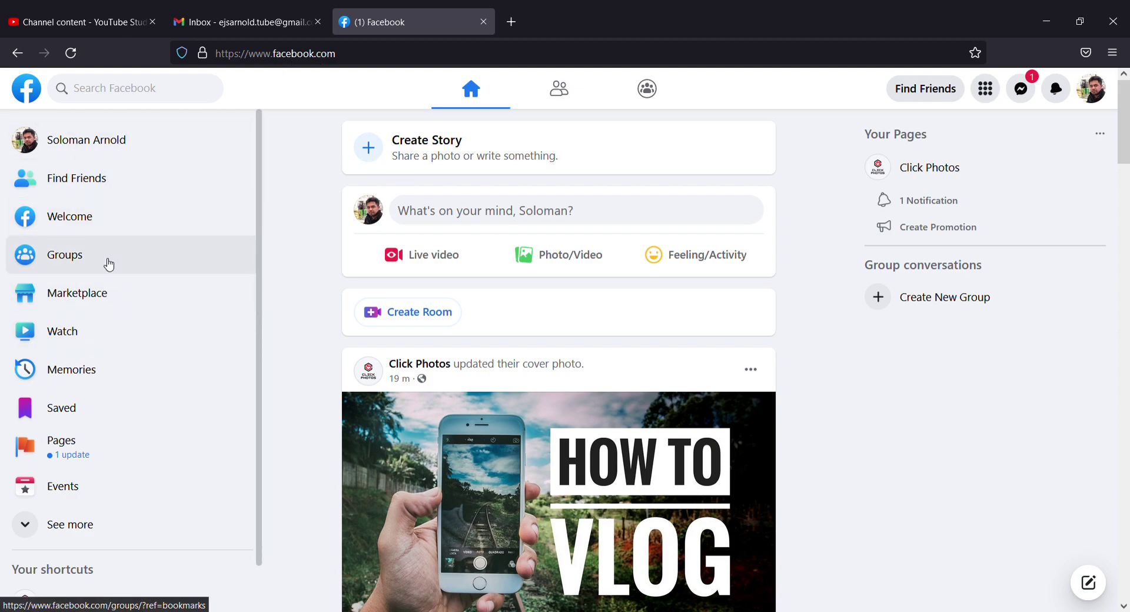
Browse the Groups Discover page's categories and suggestions, ending back at the top suggested groups.
left_click(77, 258)
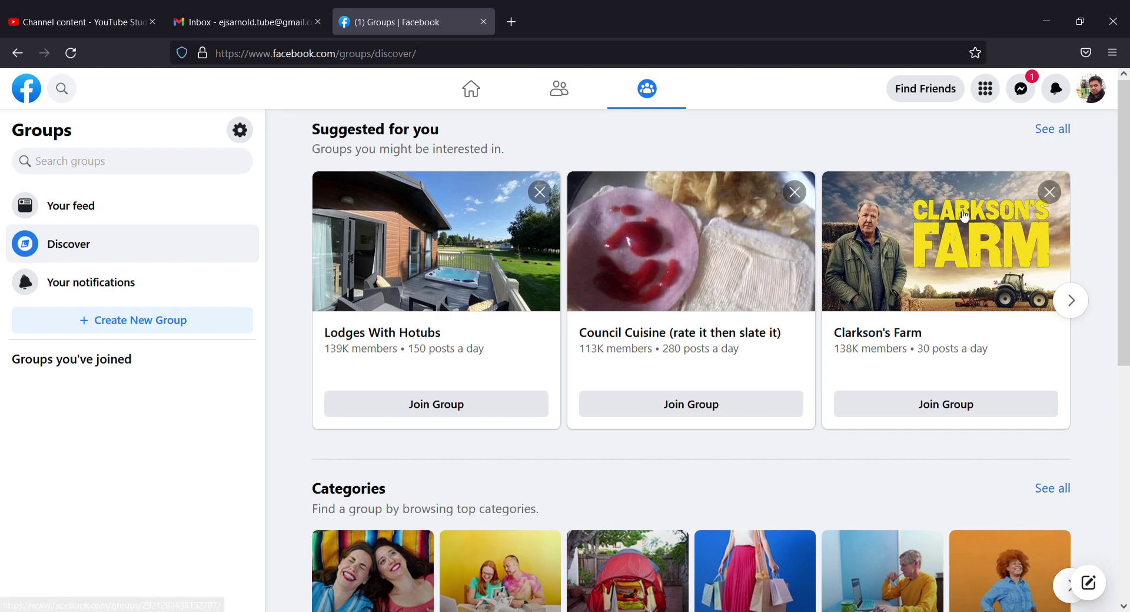
scroll(518, 327, "down", 5)
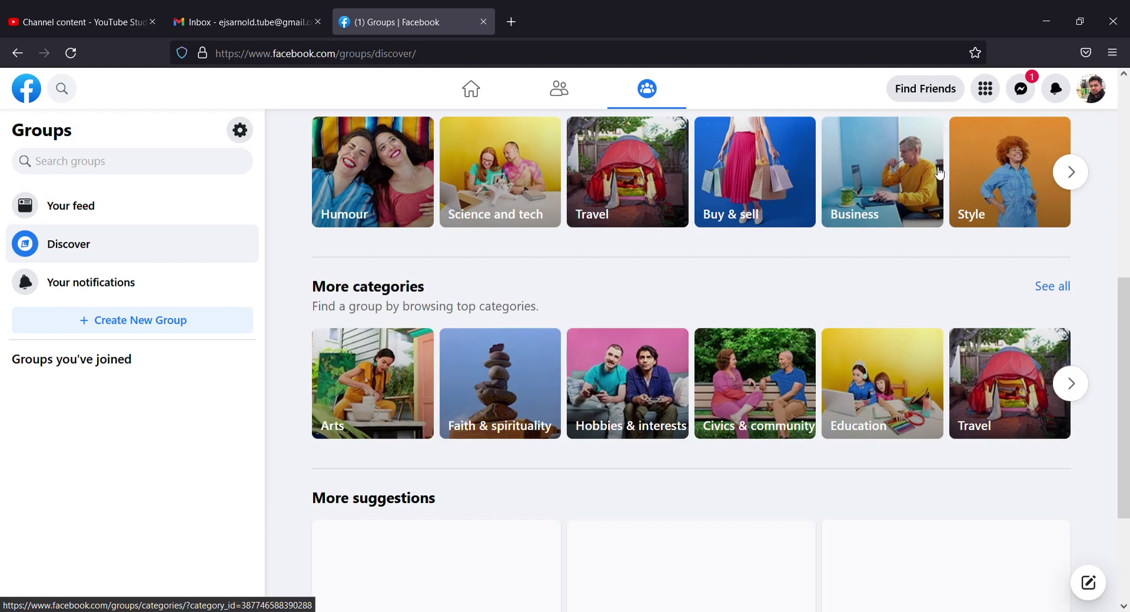
left_click(1069, 172)
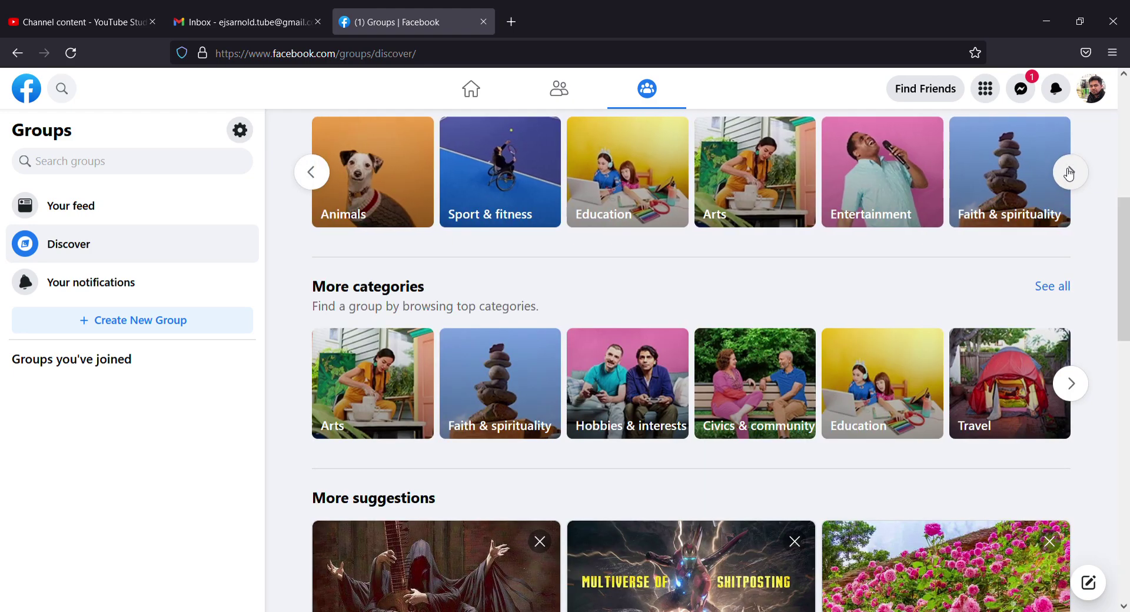
left_click(1069, 173)
scroll(888, 403, "down", 5)
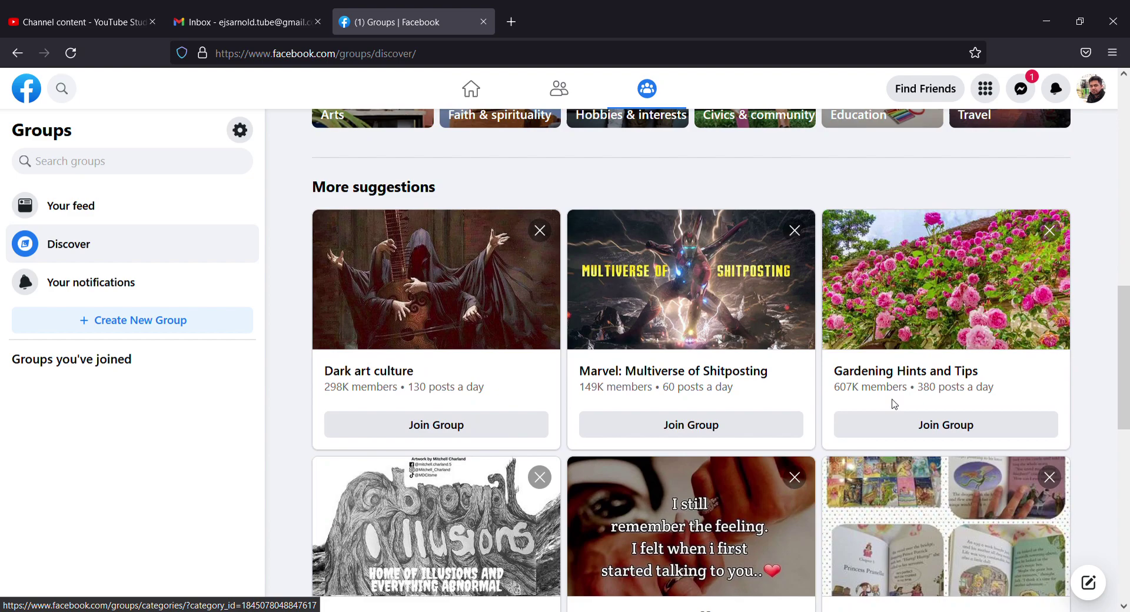
scroll(898, 400, "down", 5)
scroll(898, 399, "down", 5)
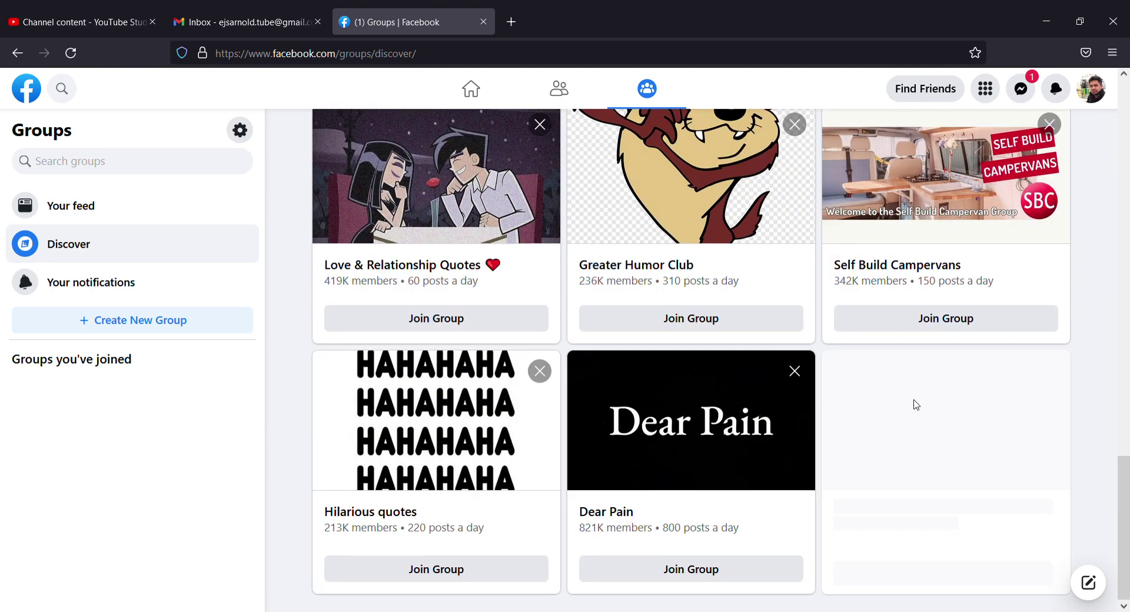
scroll(912, 402, "down", 5)
scroll(914, 403, "up", 5)
scroll(912, 398, "up", 4)
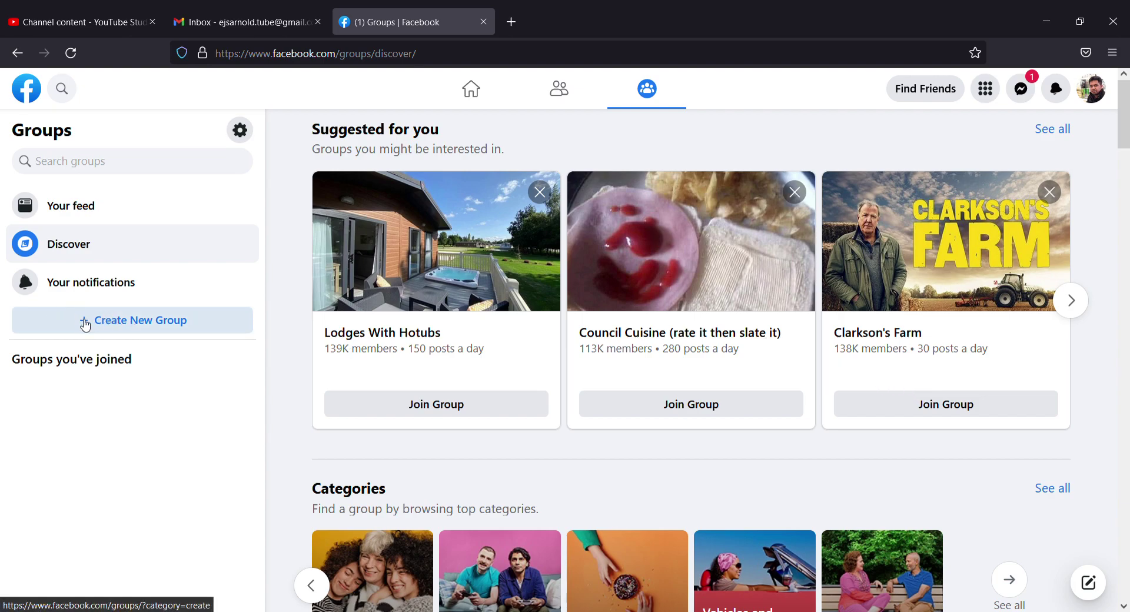
Create the group 'Click Photos' as Private and Visible, skipping friend invitations.
left_click(120, 325)
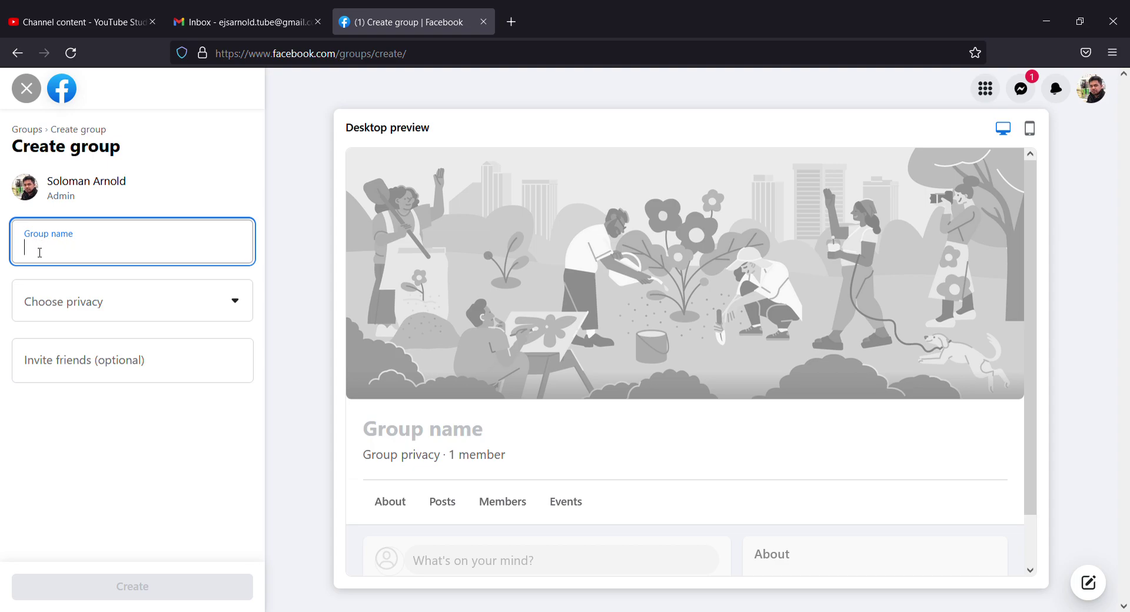
type("Click ")
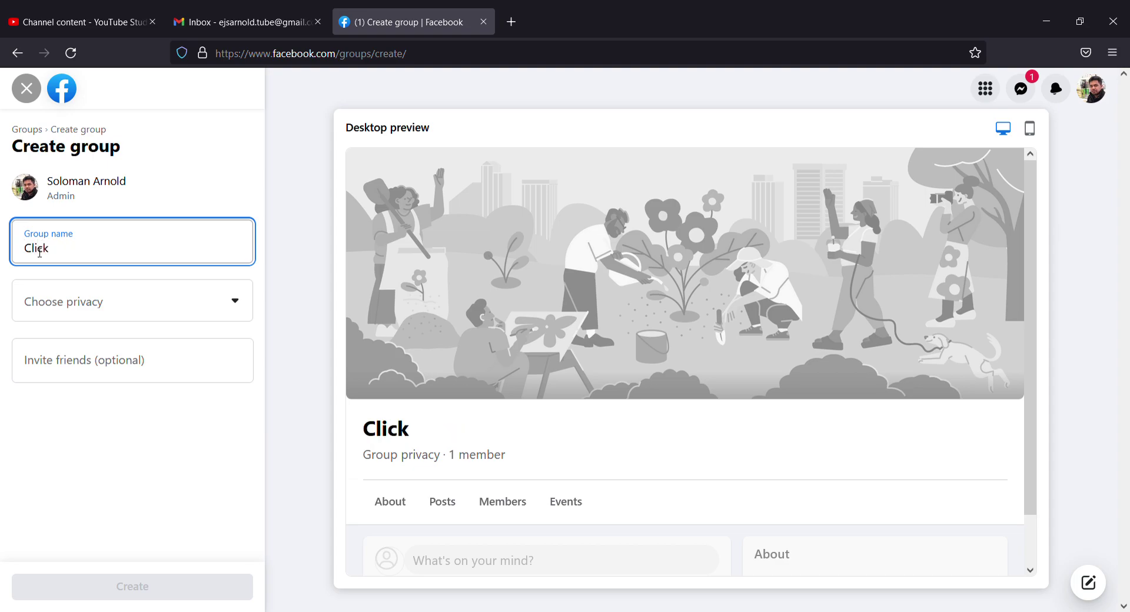
type("Pho")
type("tos")
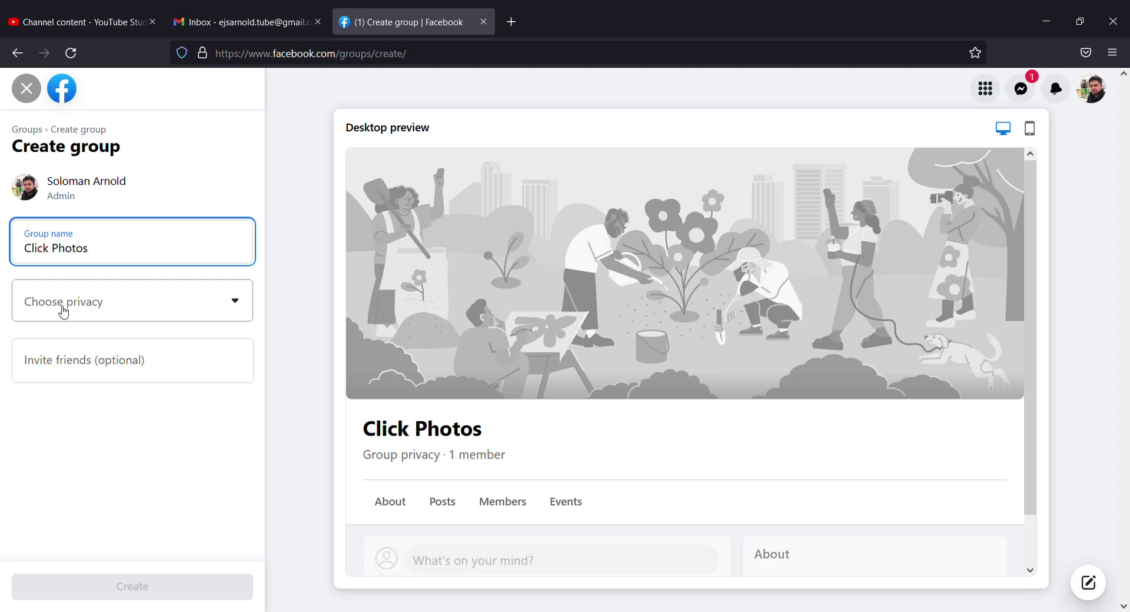
left_click(63, 311)
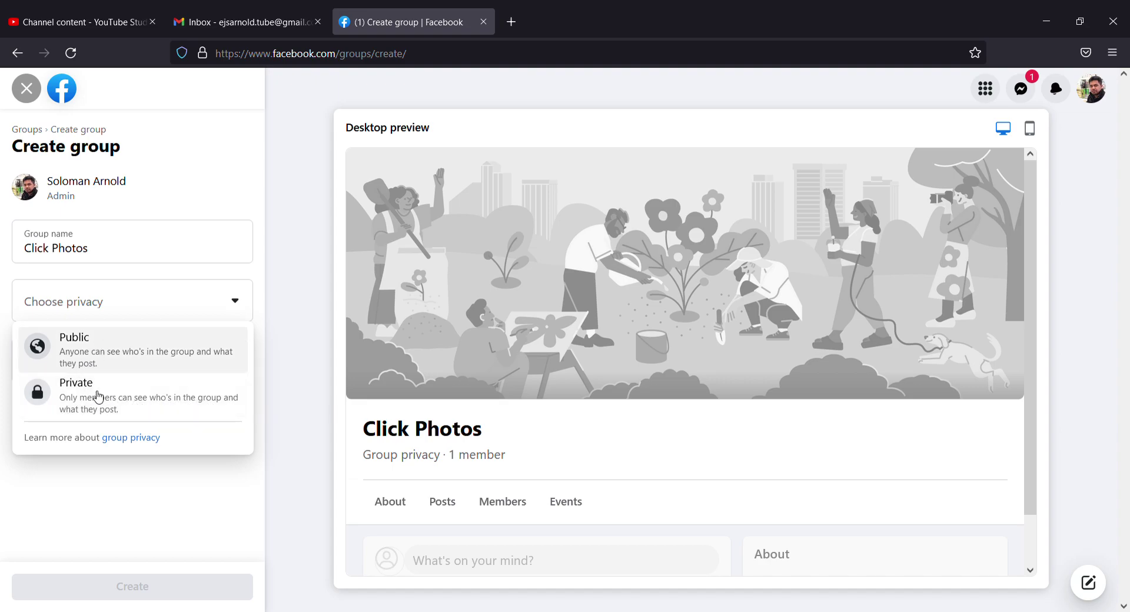
left_click(98, 404)
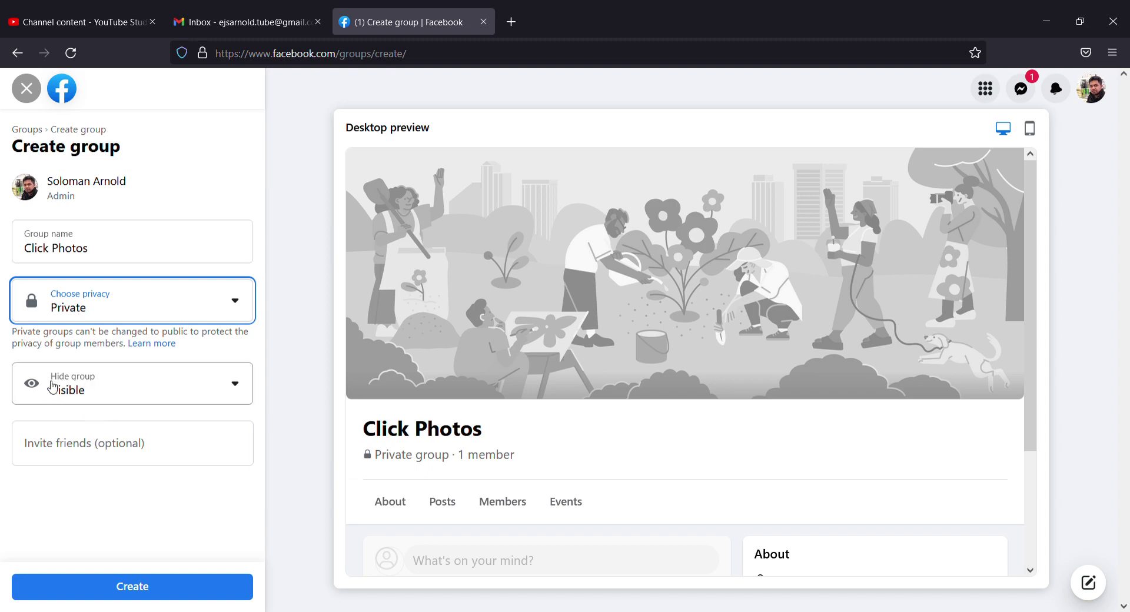
left_click(104, 388)
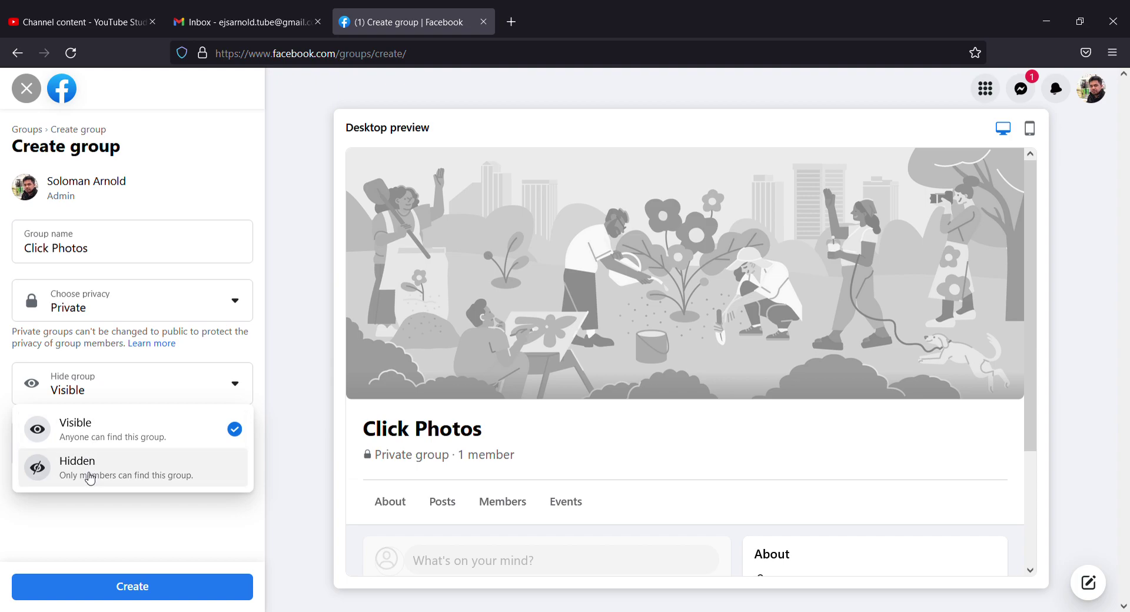
left_click(100, 429)
left_click(102, 456)
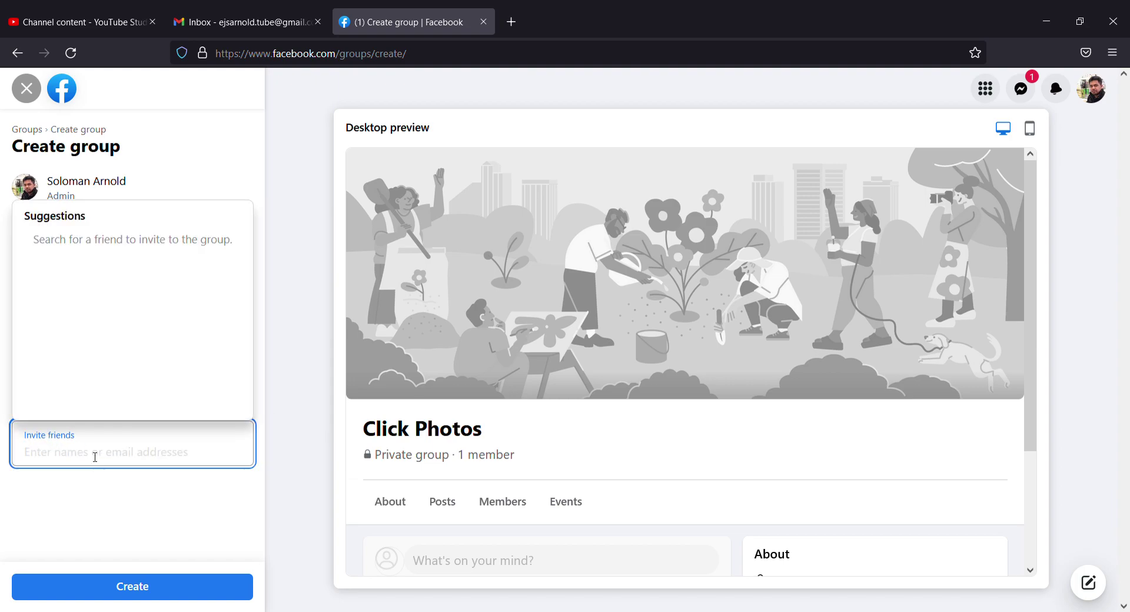
left_click(76, 482)
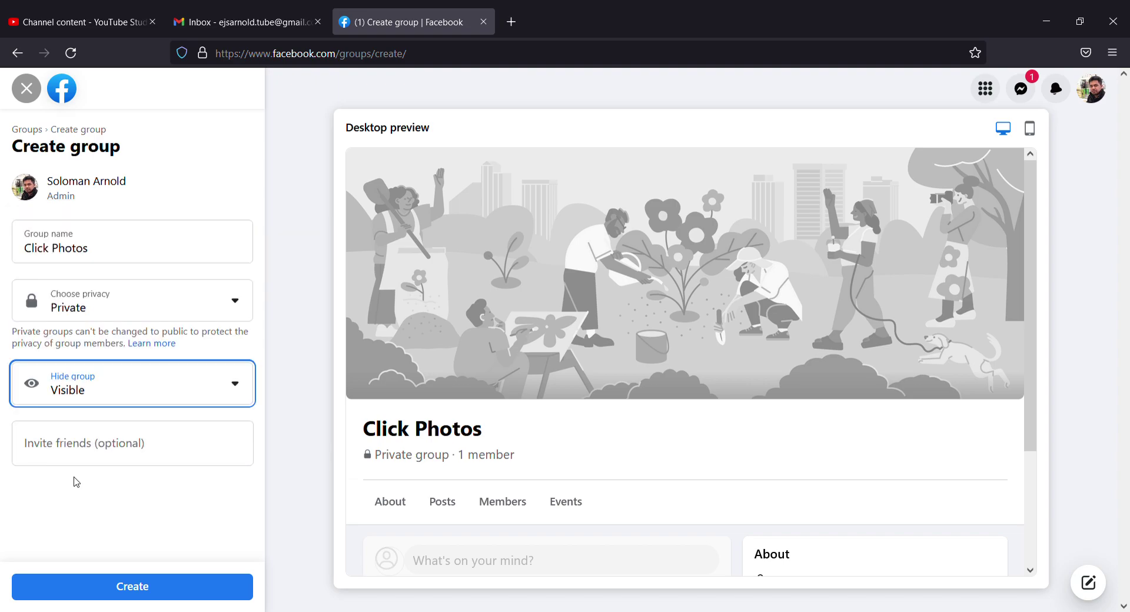
left_click(130, 594)
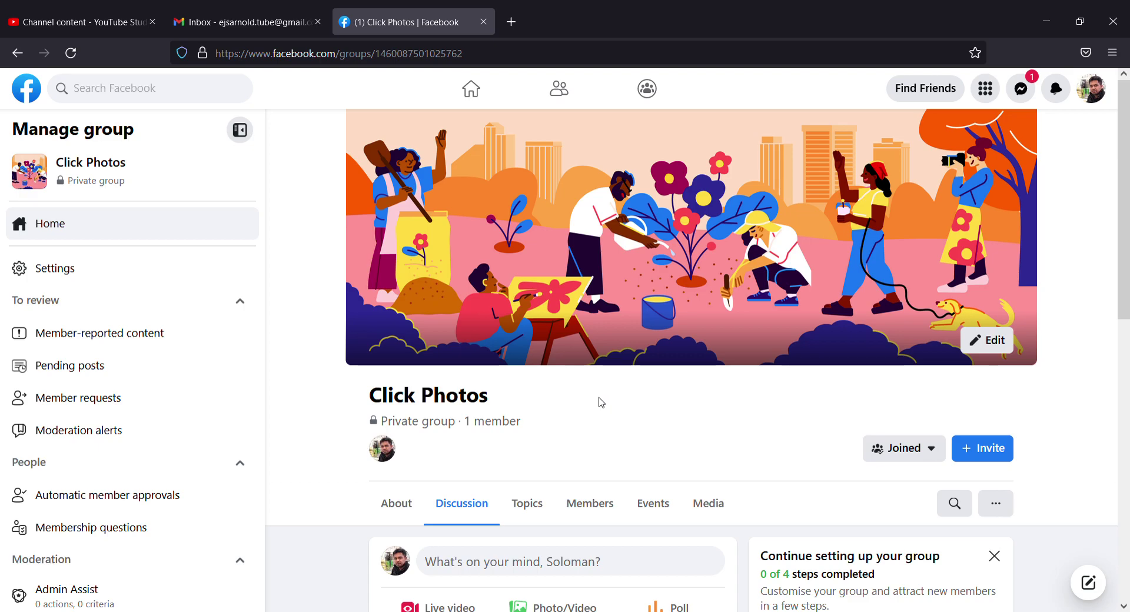
scroll(615, 400, "down", 2)
scroll(616, 400, "down", 2)
scroll(618, 401, "down", 2)
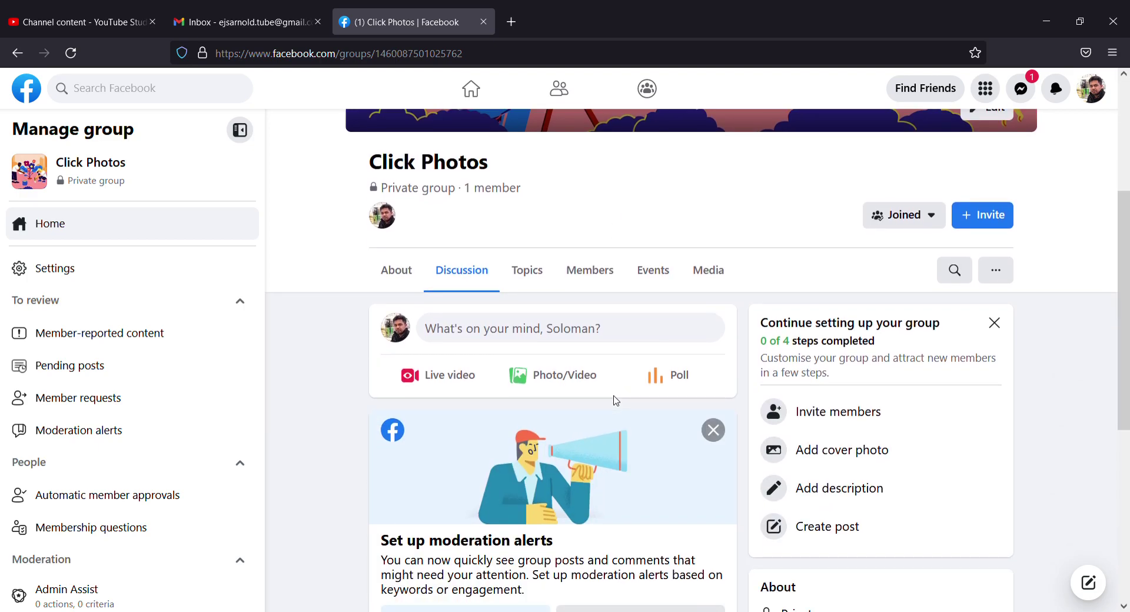
scroll(619, 402, "down", 3)
scroll(619, 399, "down", 3)
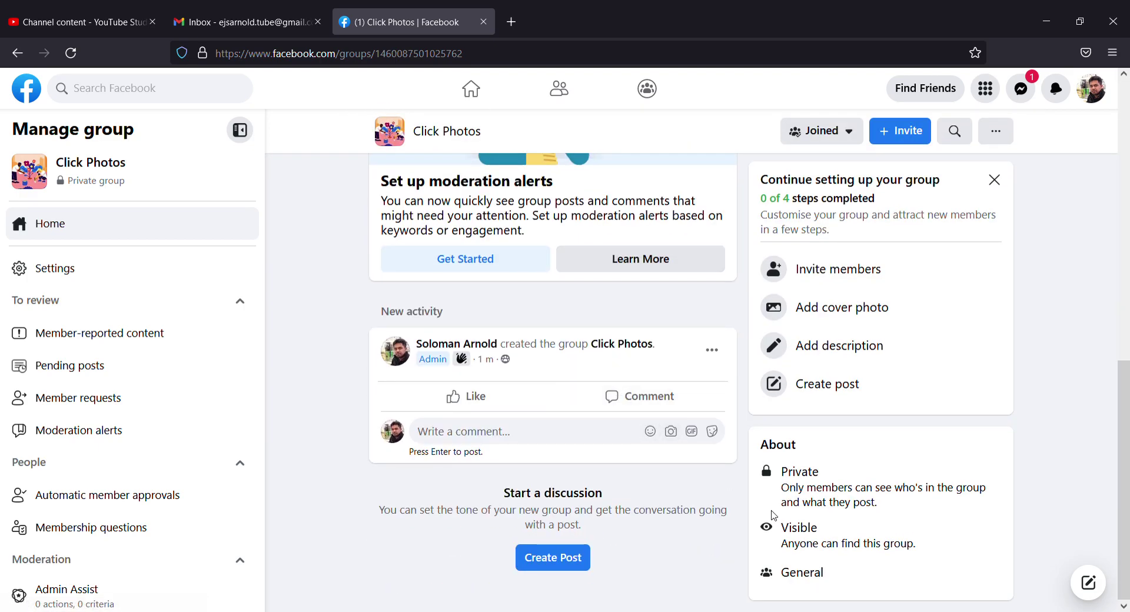
scroll(765, 516, "up", 6)
scroll(752, 509, "up", 5)
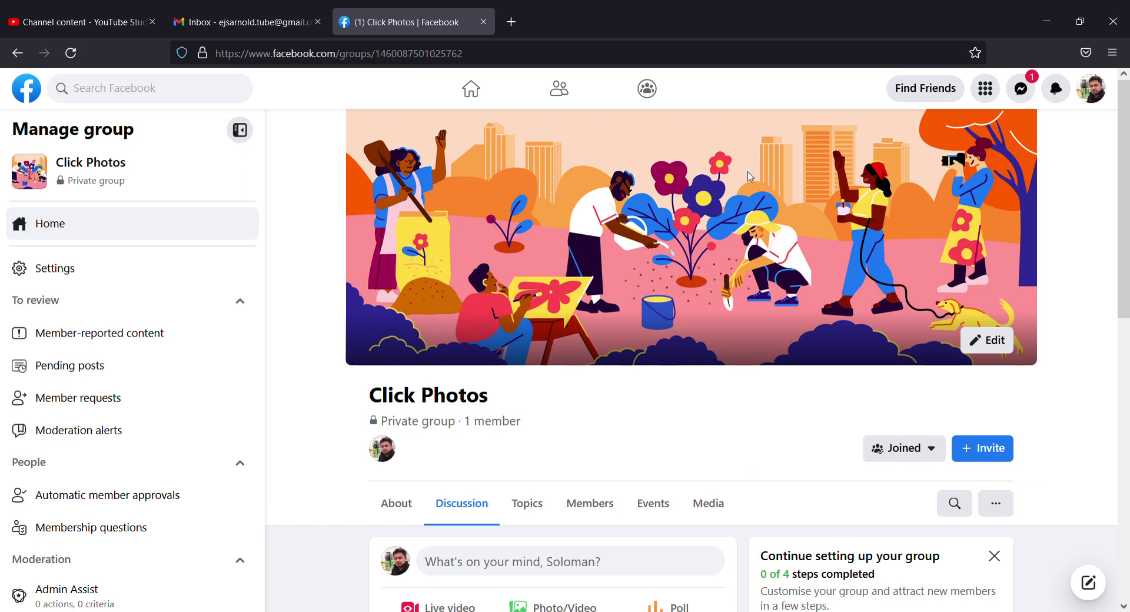
scroll(759, 386, "down", 5)
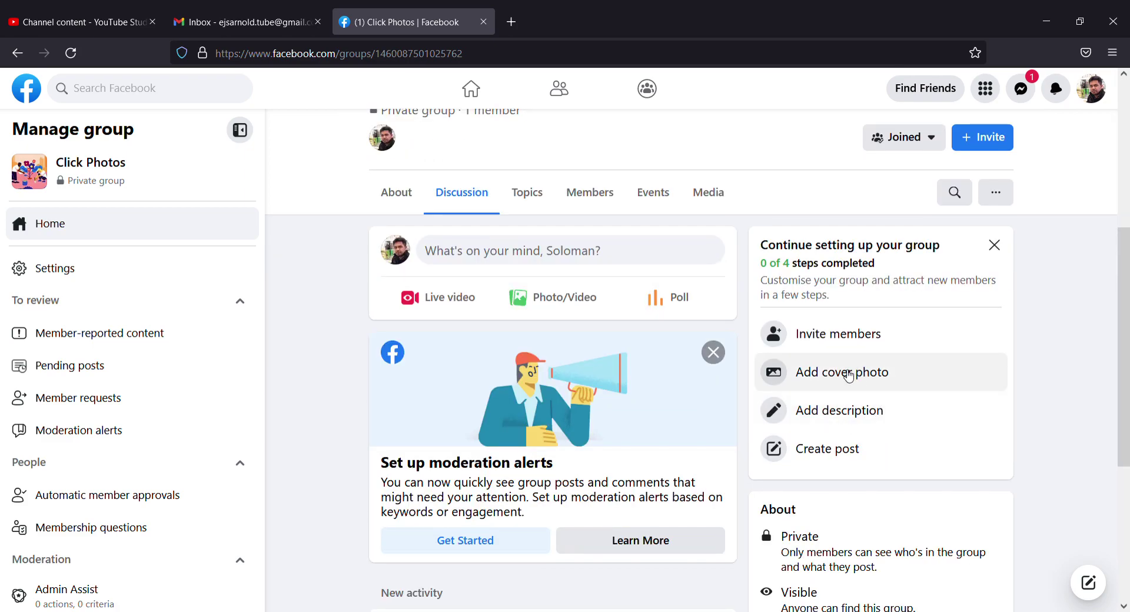
left_click(846, 377)
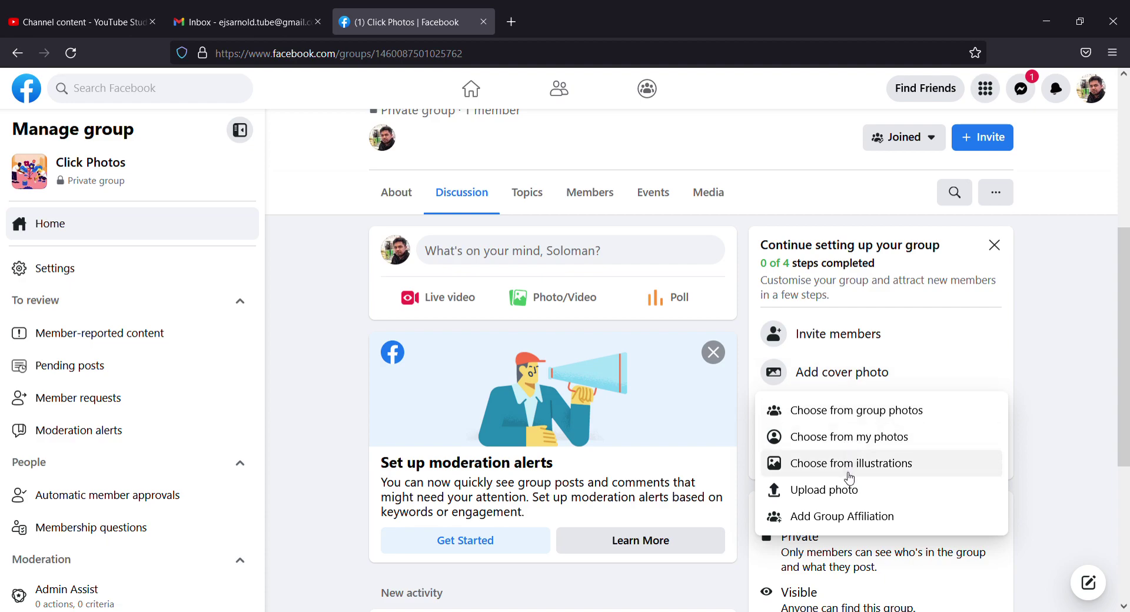
left_click(853, 496)
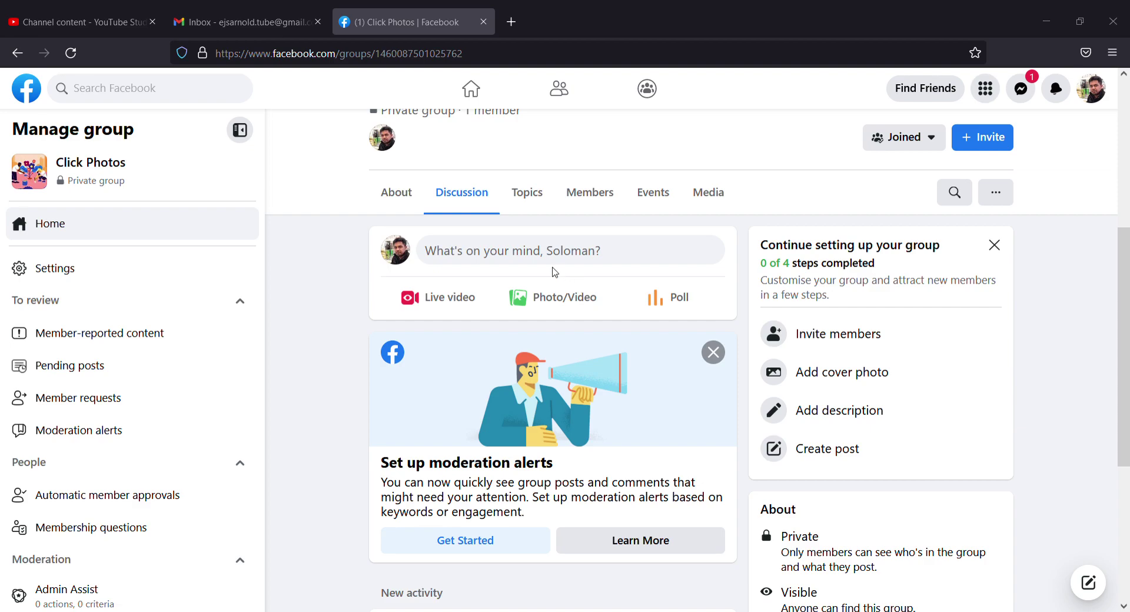
key("Escape")
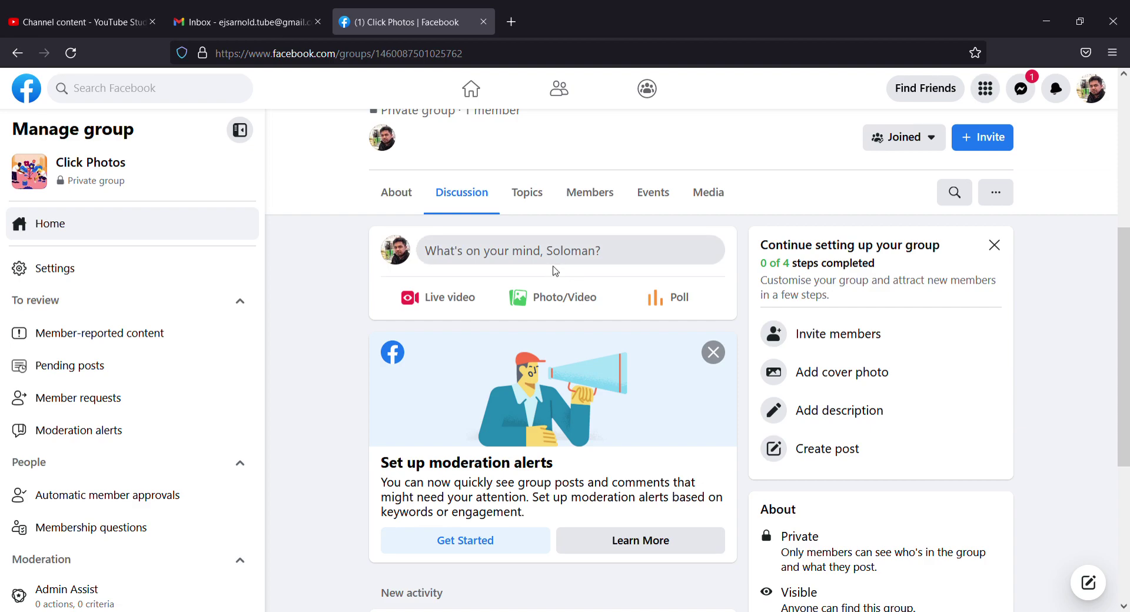
left_click(1004, 393)
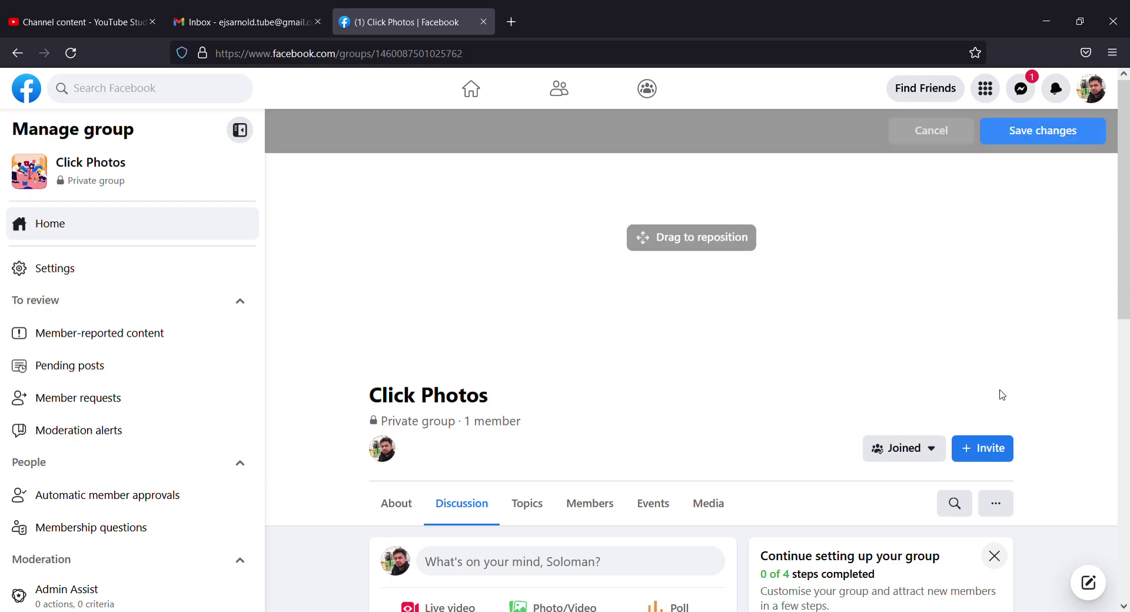
mouse_move(903, 254)
left_mouse_down()
mouse_move(890, 286)
mouse_move(731, 288)
left_mouse_up()
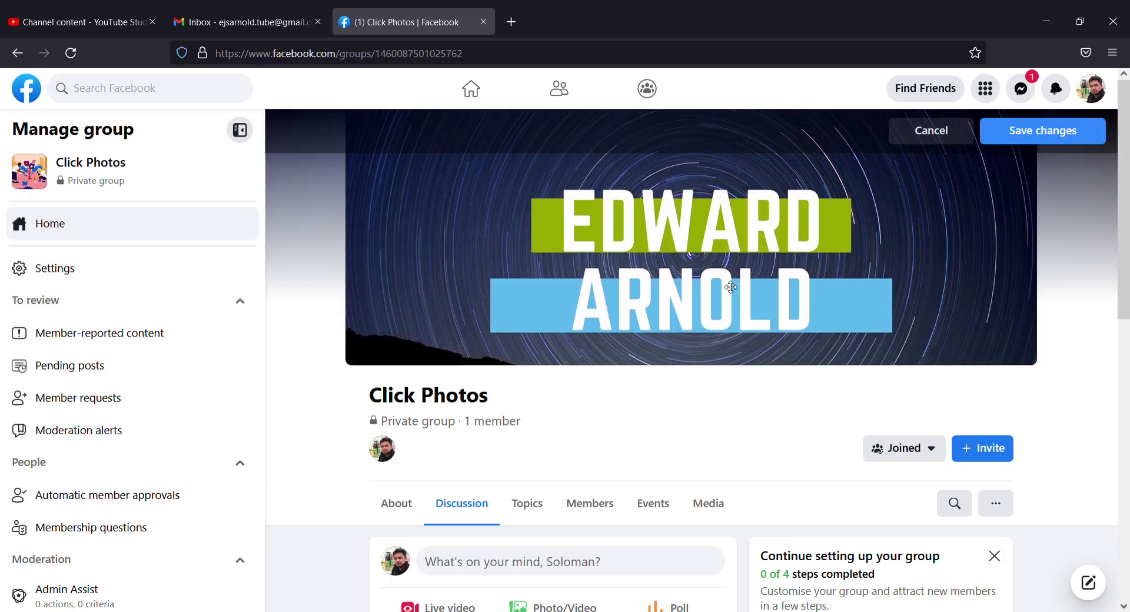
left_click(1042, 133)
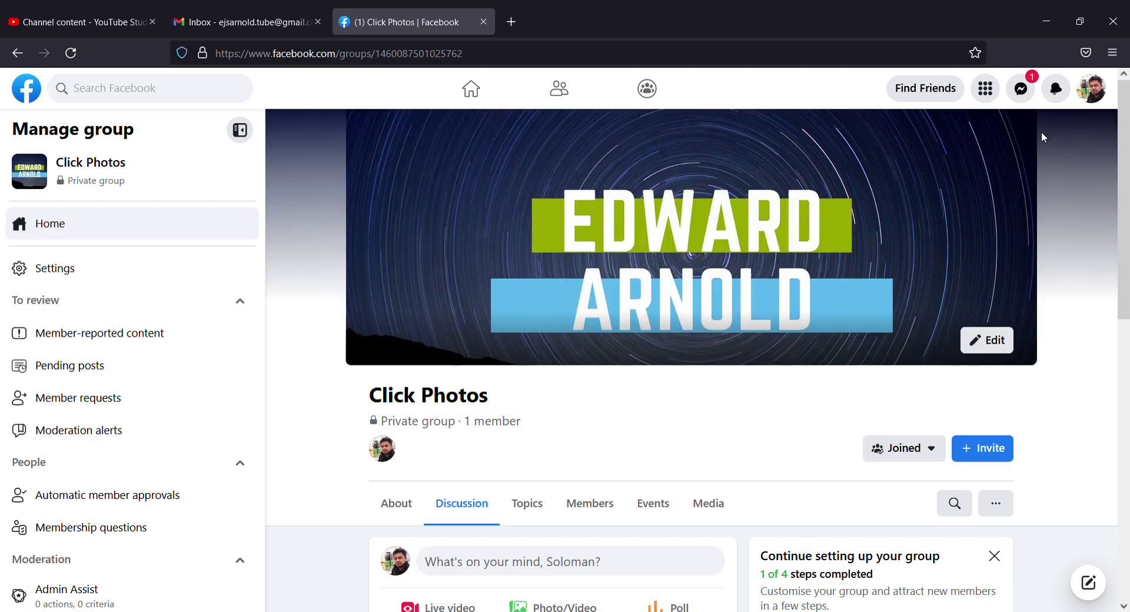
Save the description 'Anyone can join who is interested in Photography' for the group.
scroll(835, 370, "down", 5)
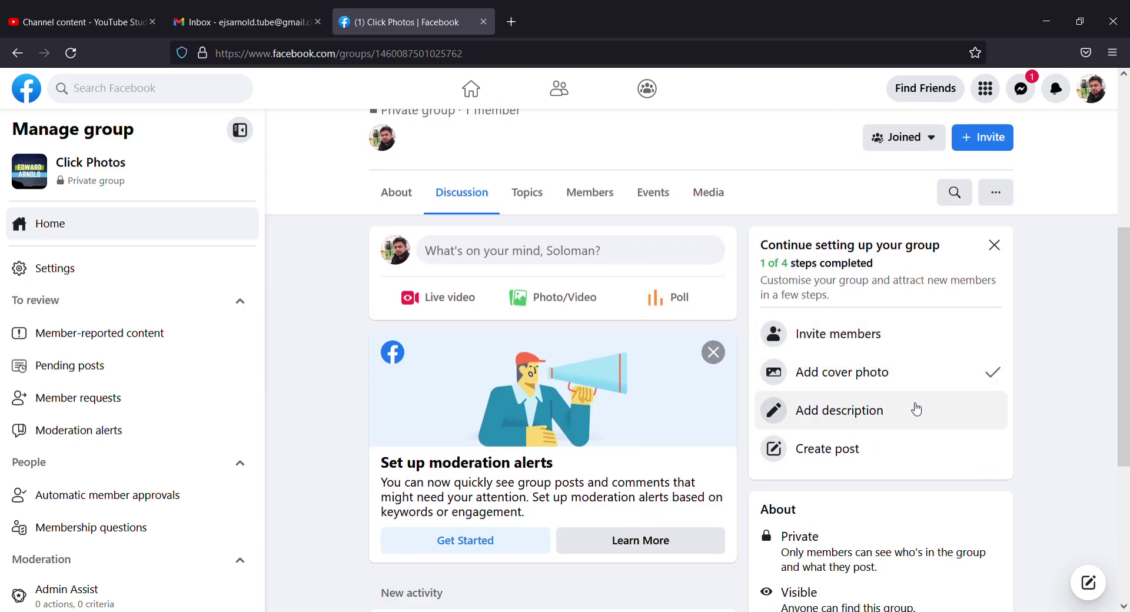
left_click(917, 410)
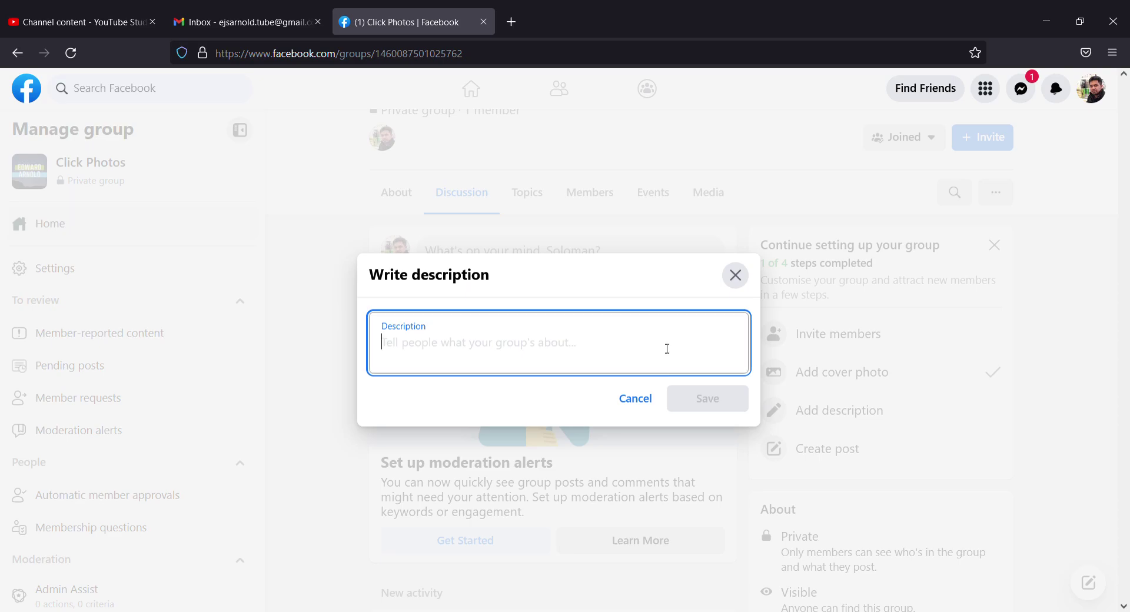
type("Any")
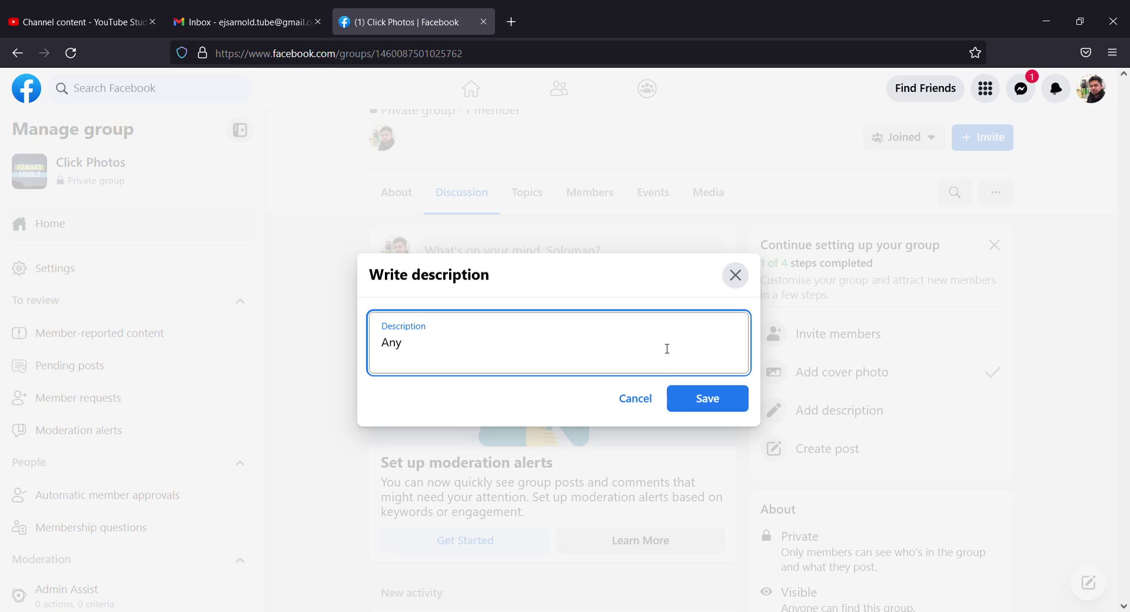
type("one can j")
type("oin who")
type(" is inte")
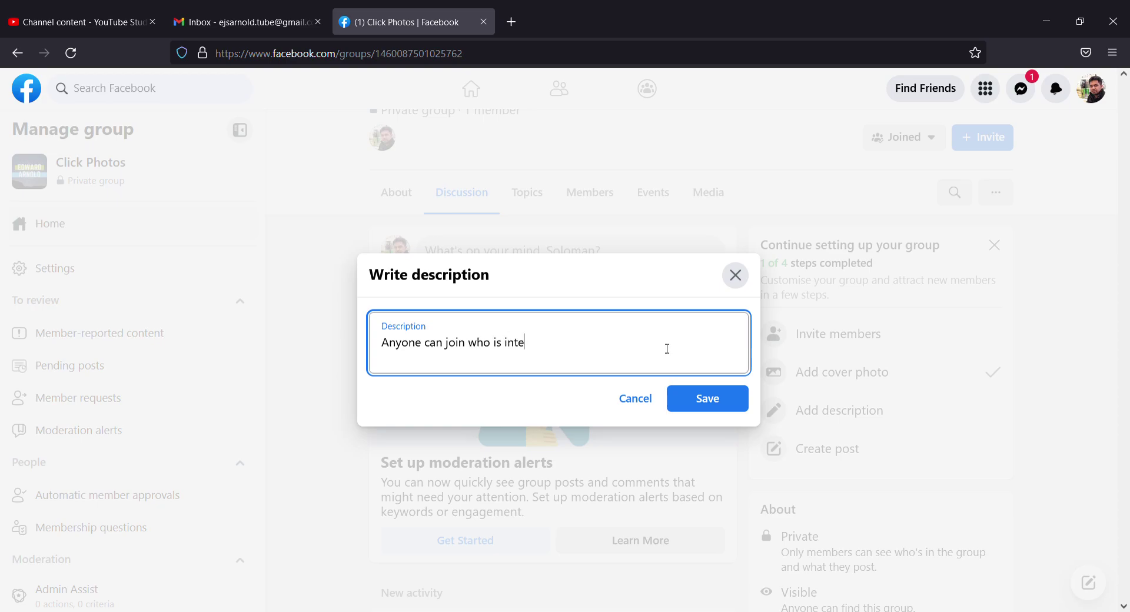
type("res")
type("ted in Pho")
type("tography")
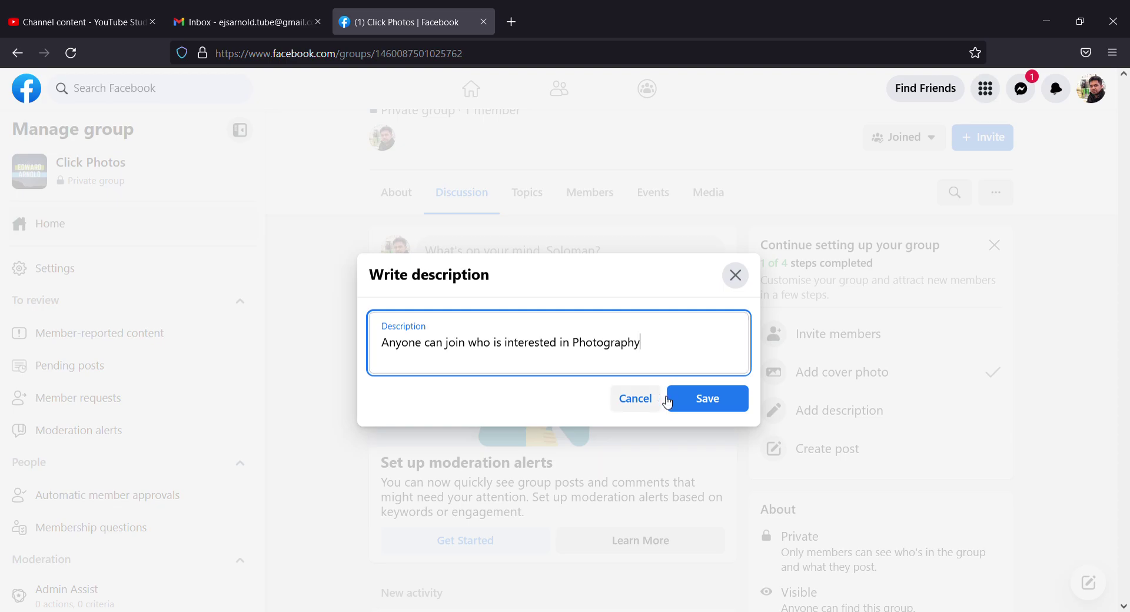
left_click(717, 403)
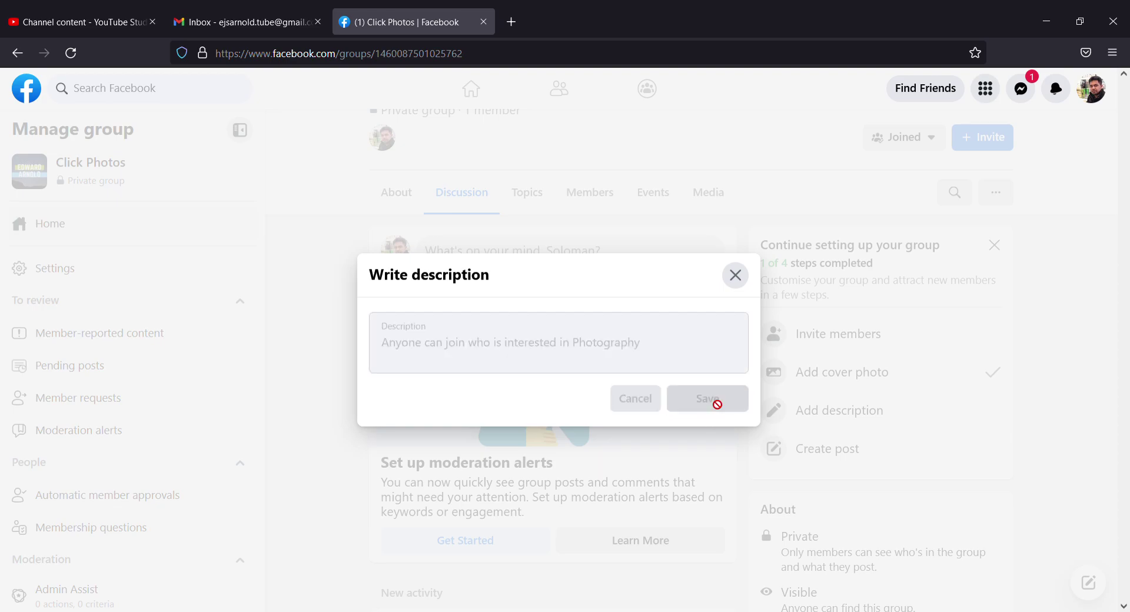
scroll(856, 462, "down", 1)
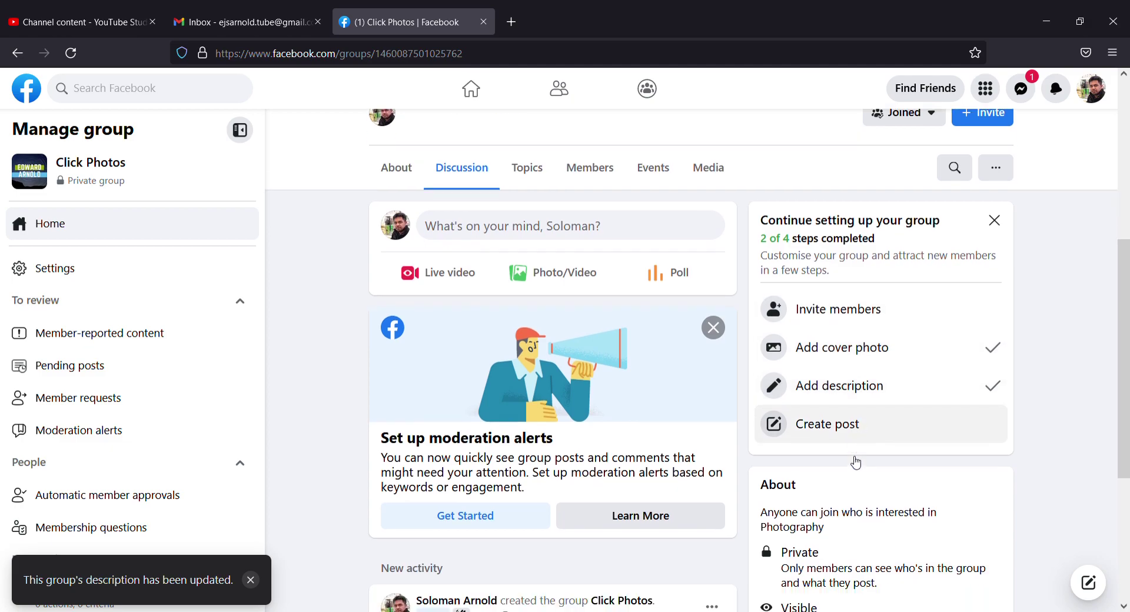
scroll(856, 463, "down", 3)
scroll(854, 462, "down", 1)
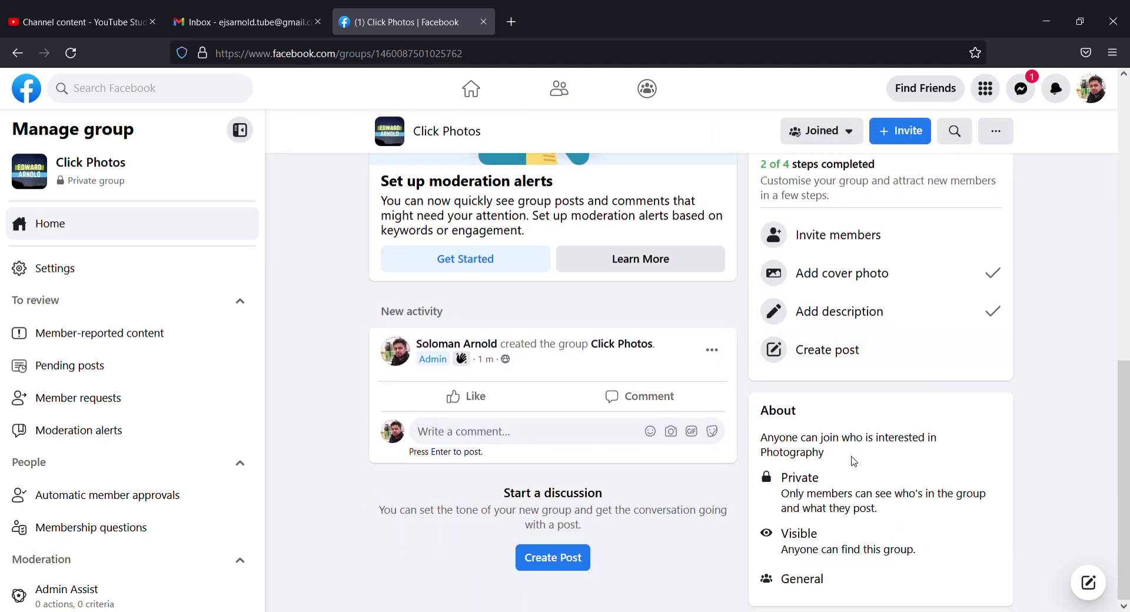
scroll(854, 461, "up", 4)
scroll(859, 471, "up", 3)
Post 'Please do subscribe' with the Edward Arnold banner as the group's first post.
left_click(819, 564)
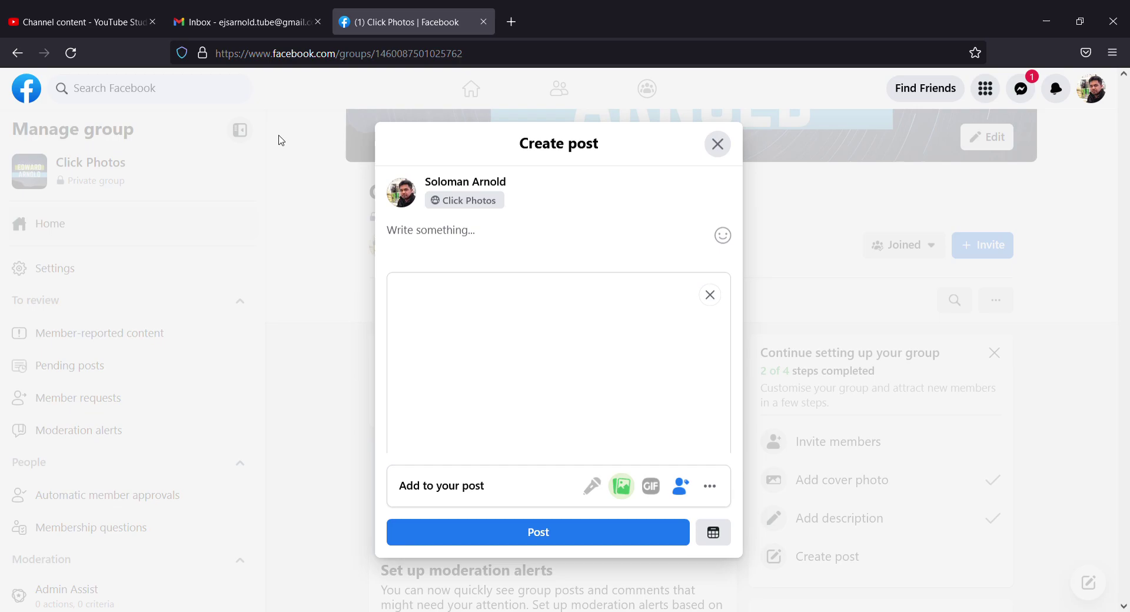
left_click(477, 244)
type("Please do subscribe")
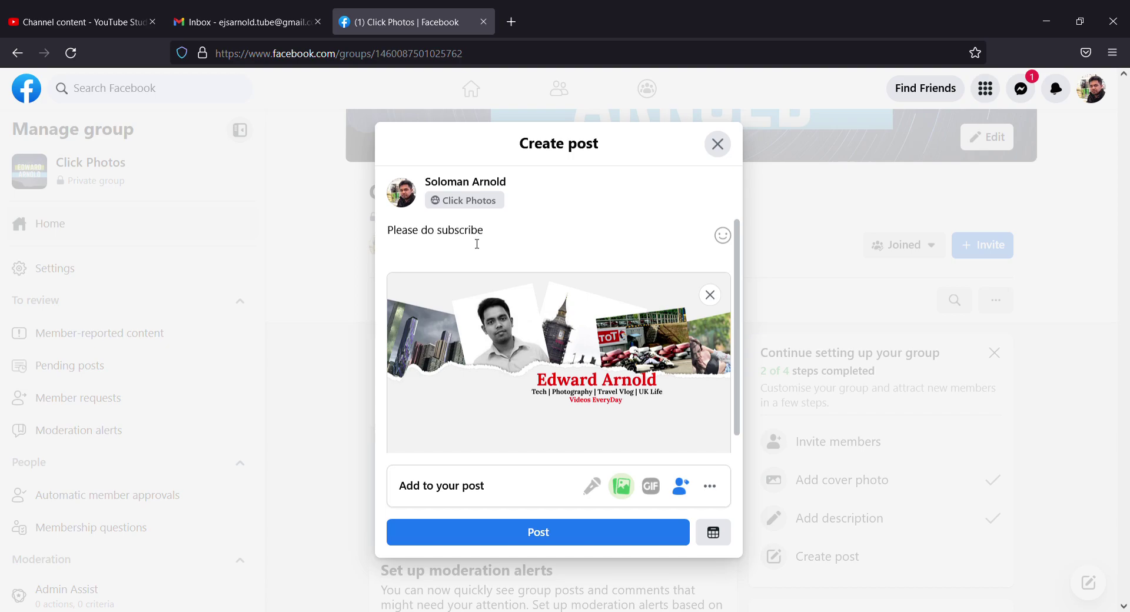
left_click(545, 537)
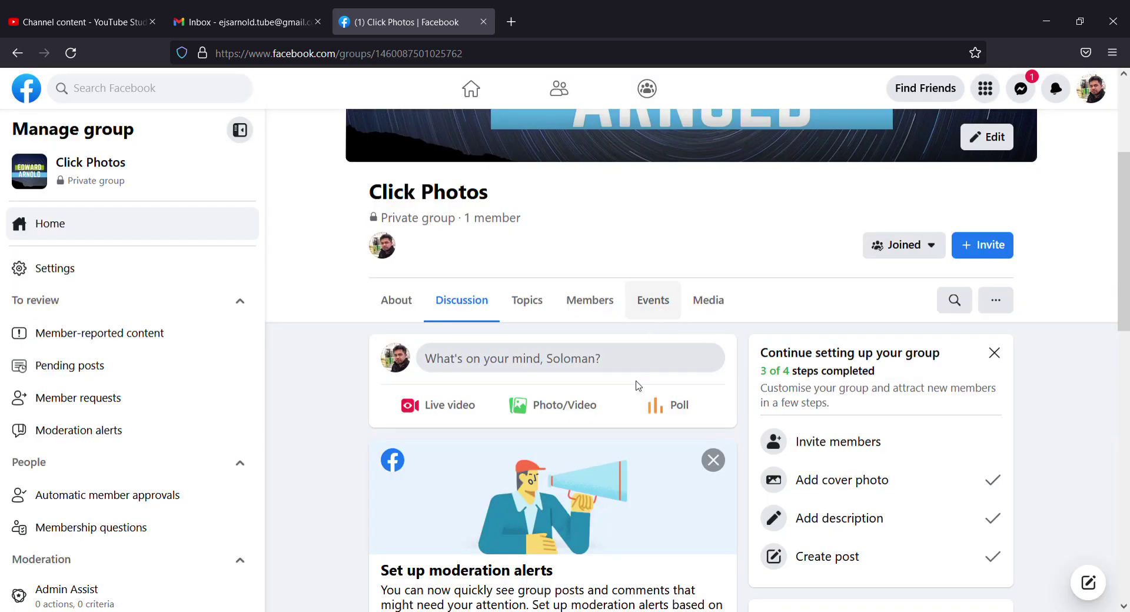
Look over the new post, then go to the group's Settings page.
scroll(639, 387, "down", 4)
scroll(638, 387, "down", 5)
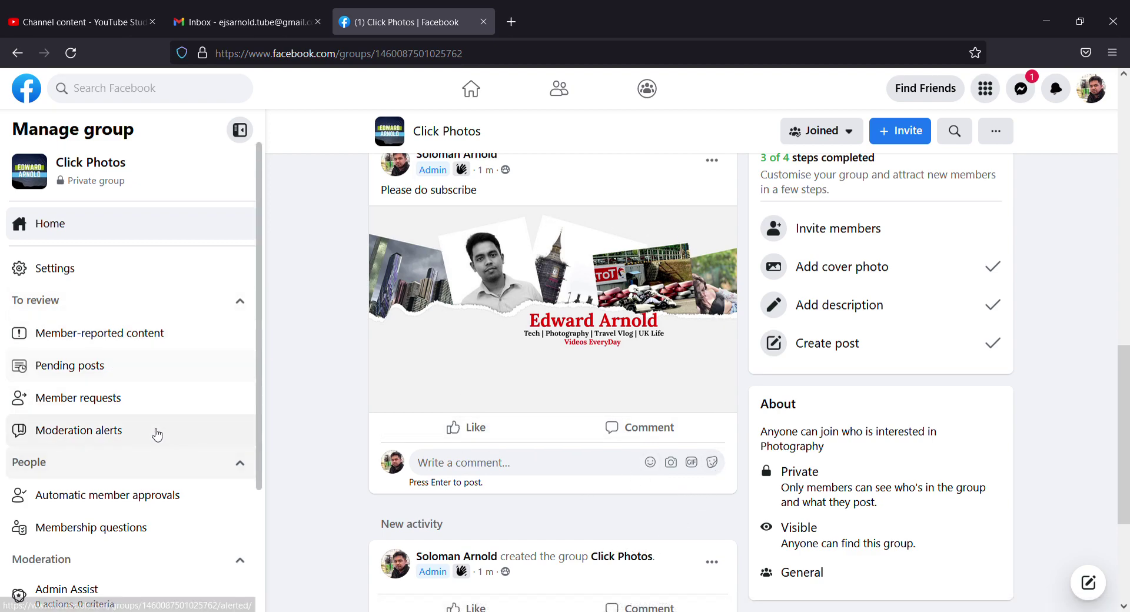
scroll(157, 435, "down", 3)
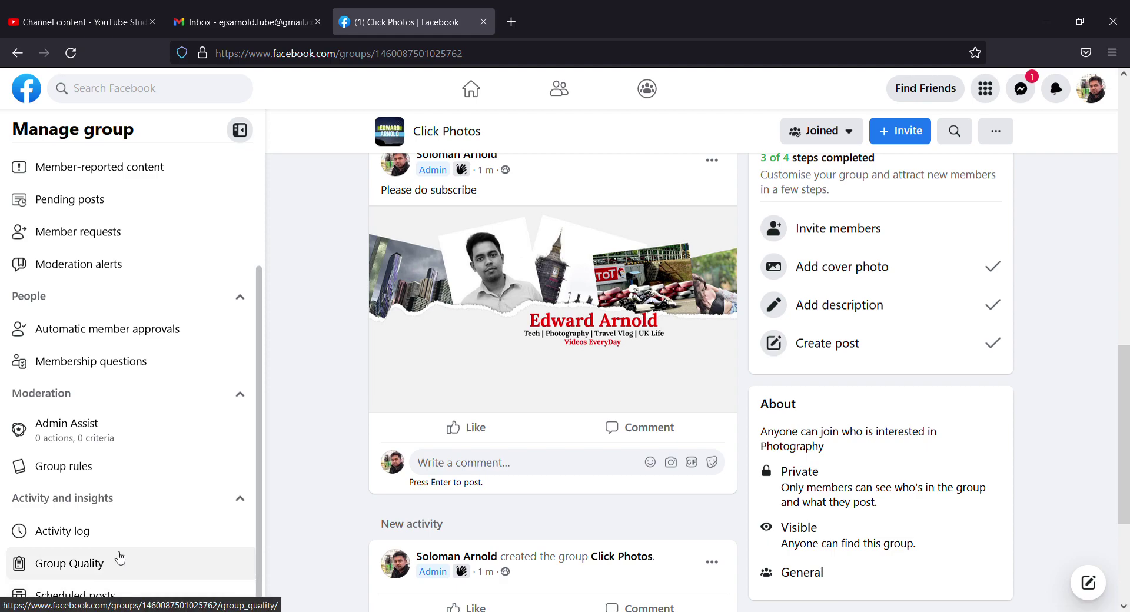
scroll(125, 401, "up", 3)
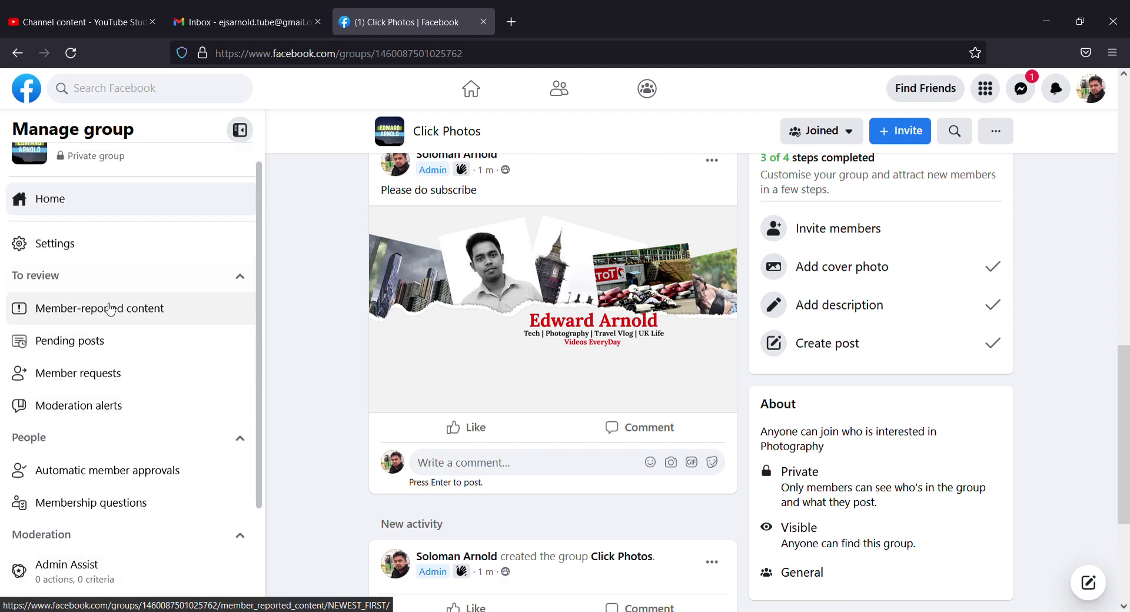
left_click(94, 252)
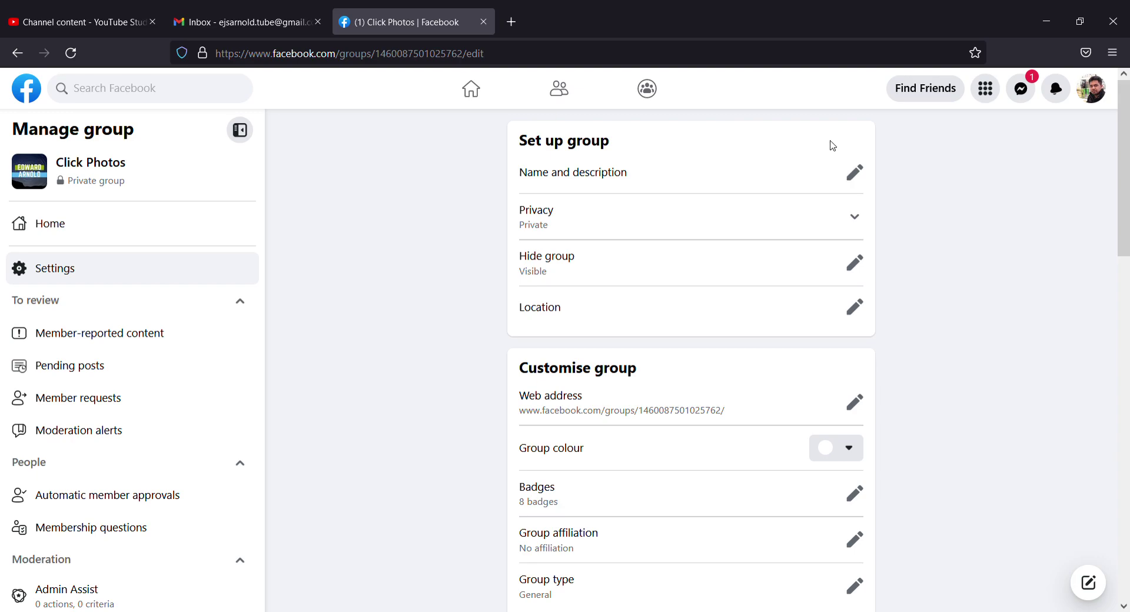
Set the group's location to London, United Kingdom.
left_click(864, 314)
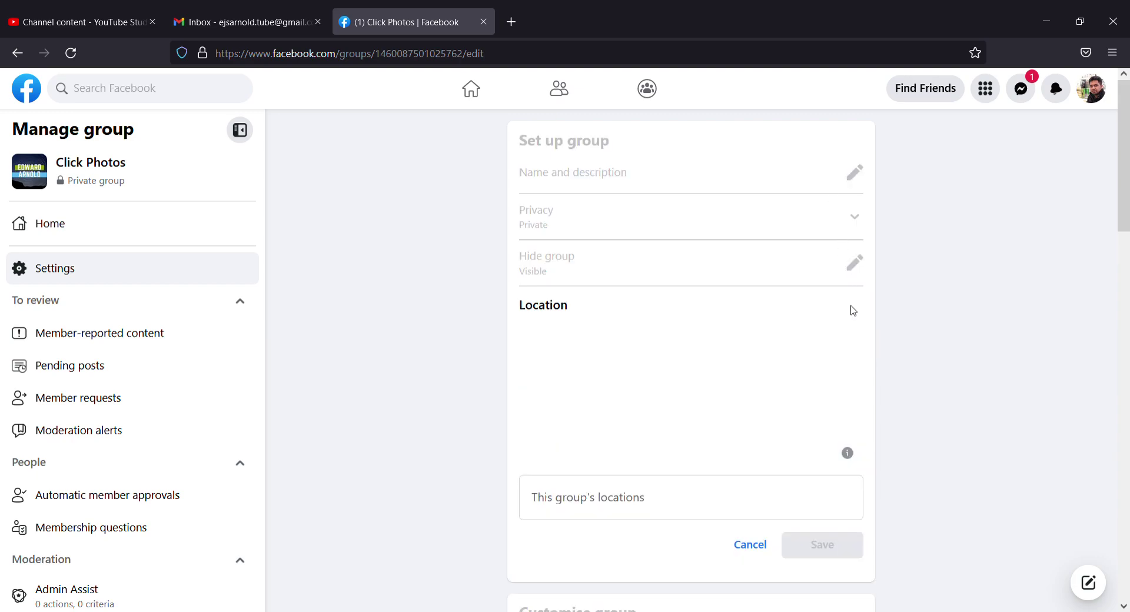
left_click(579, 515)
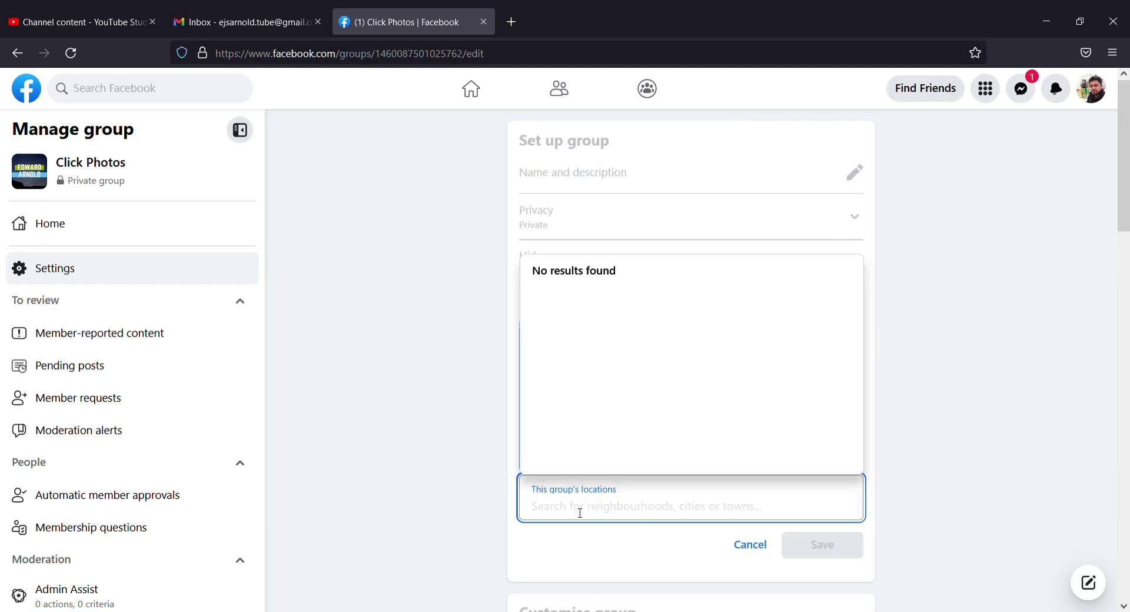
type("I")
type("ndon")
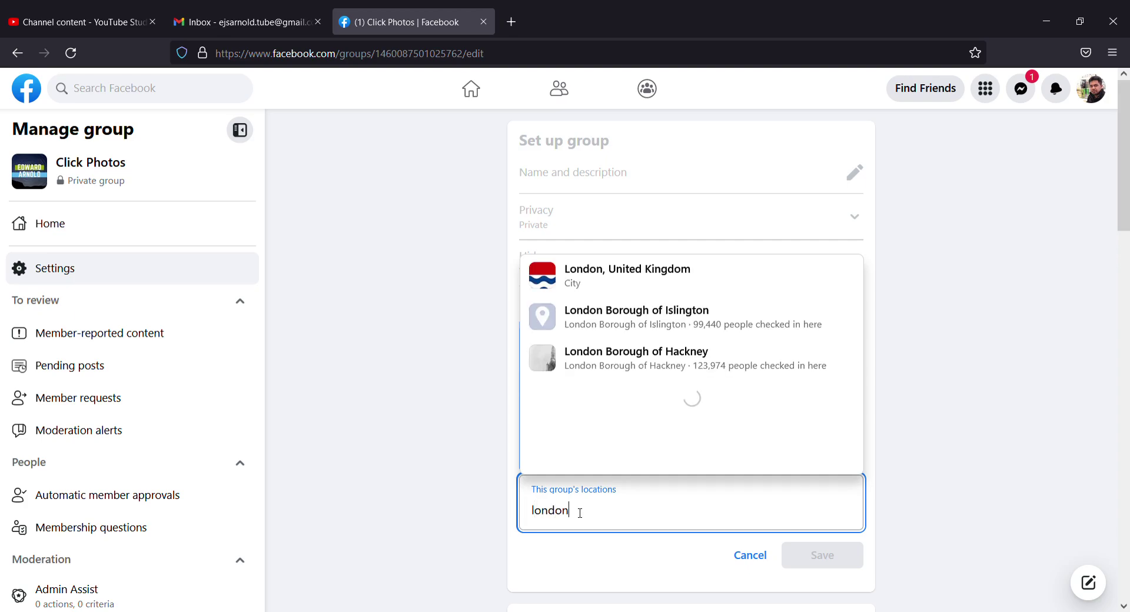
left_click(638, 289)
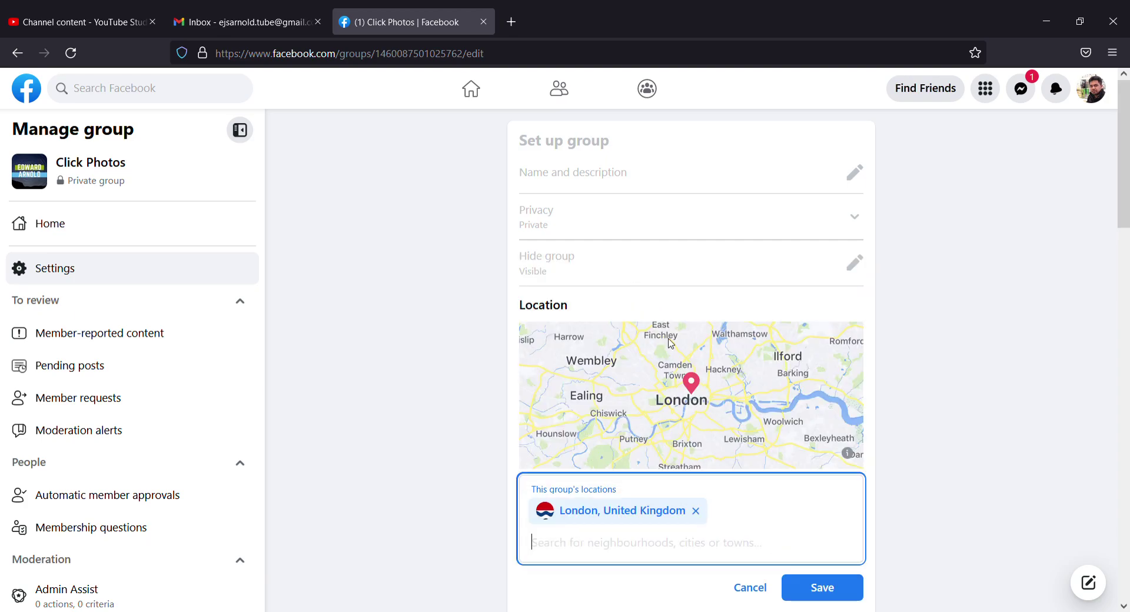
left_click(831, 592)
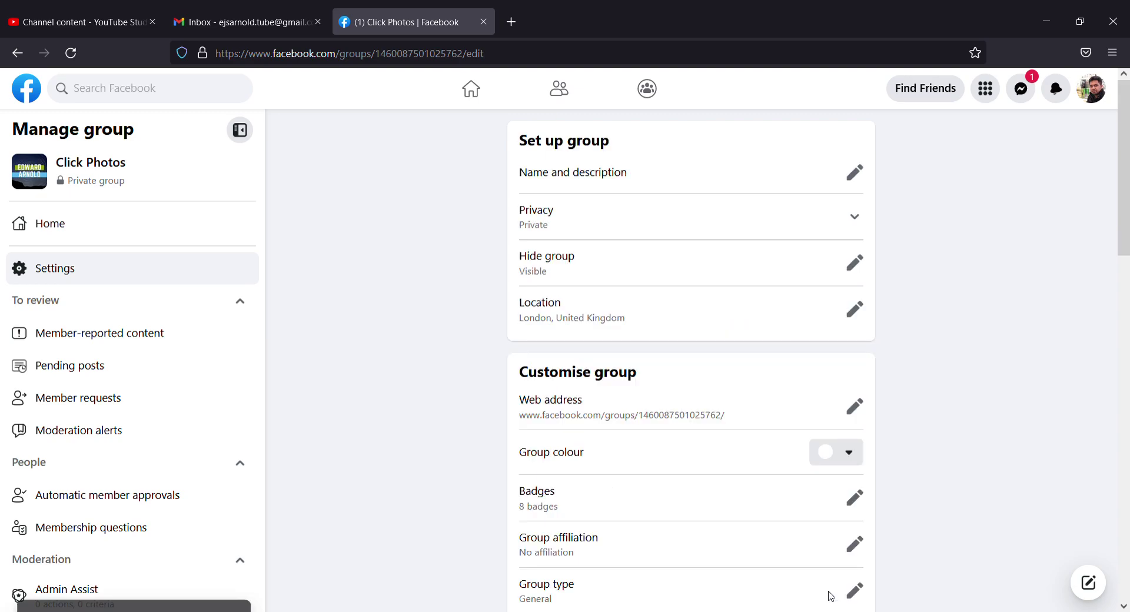
Change the group colour to blue and save it.
scroll(887, 412, "down", 2)
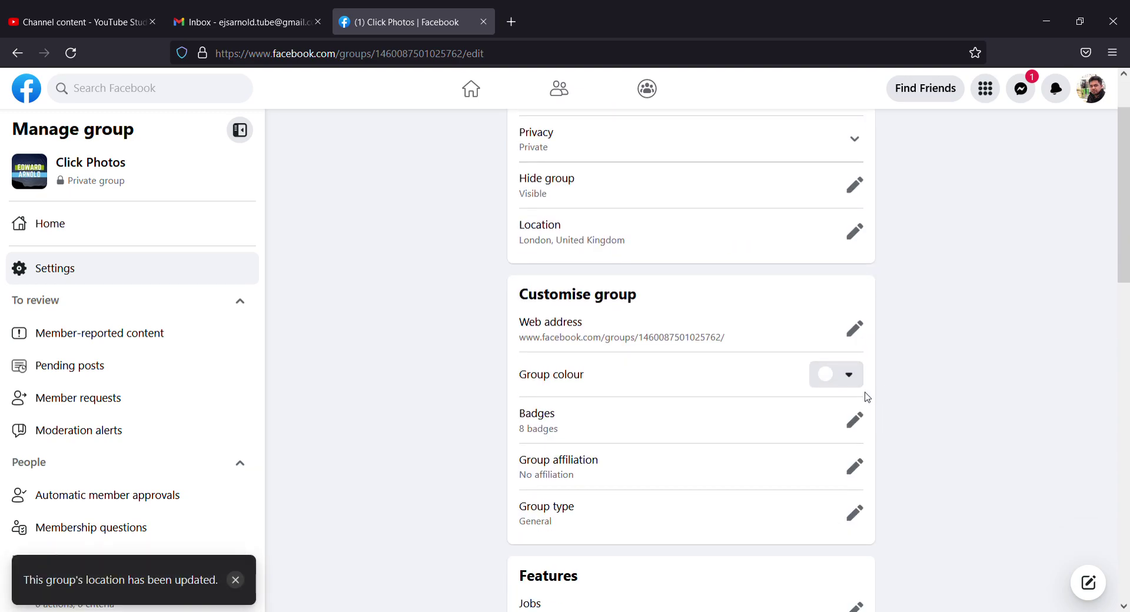
left_click(848, 374)
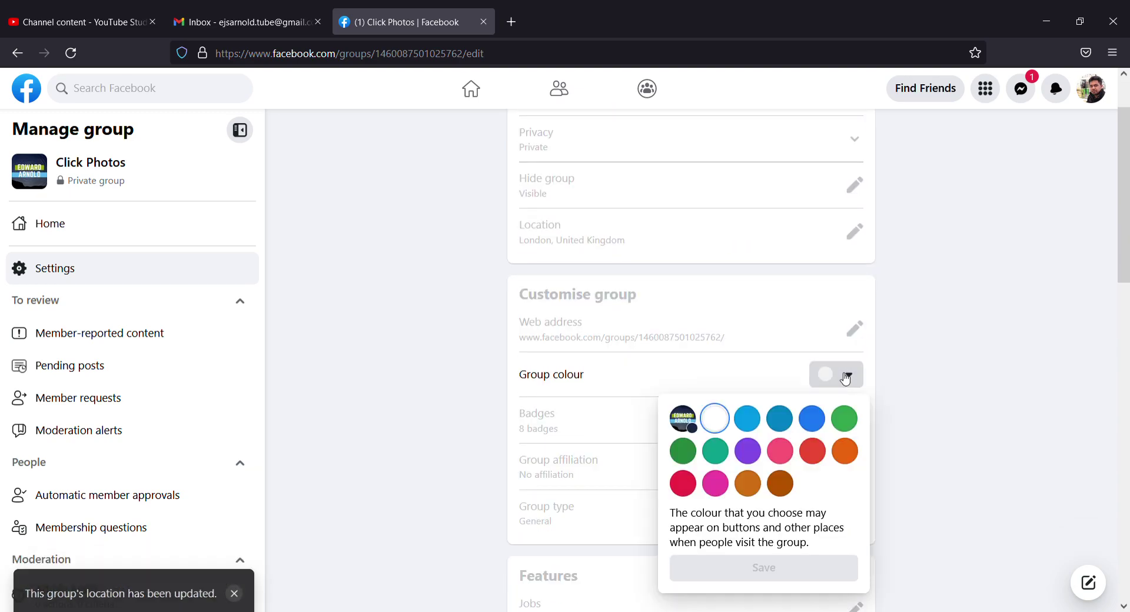
left_click(683, 483)
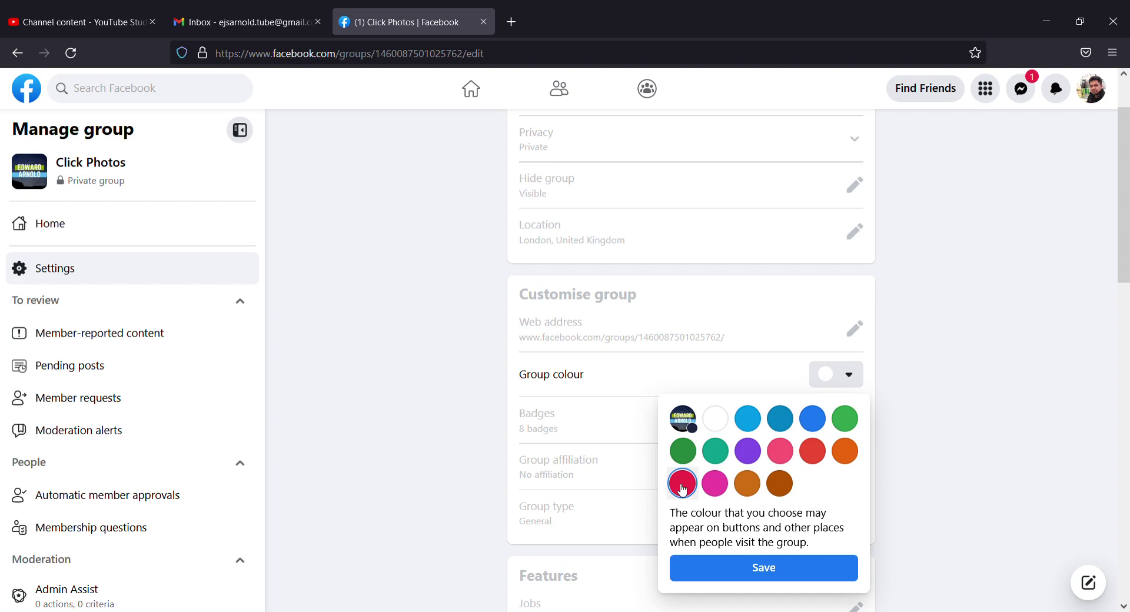
left_click(812, 418)
left_click(762, 568)
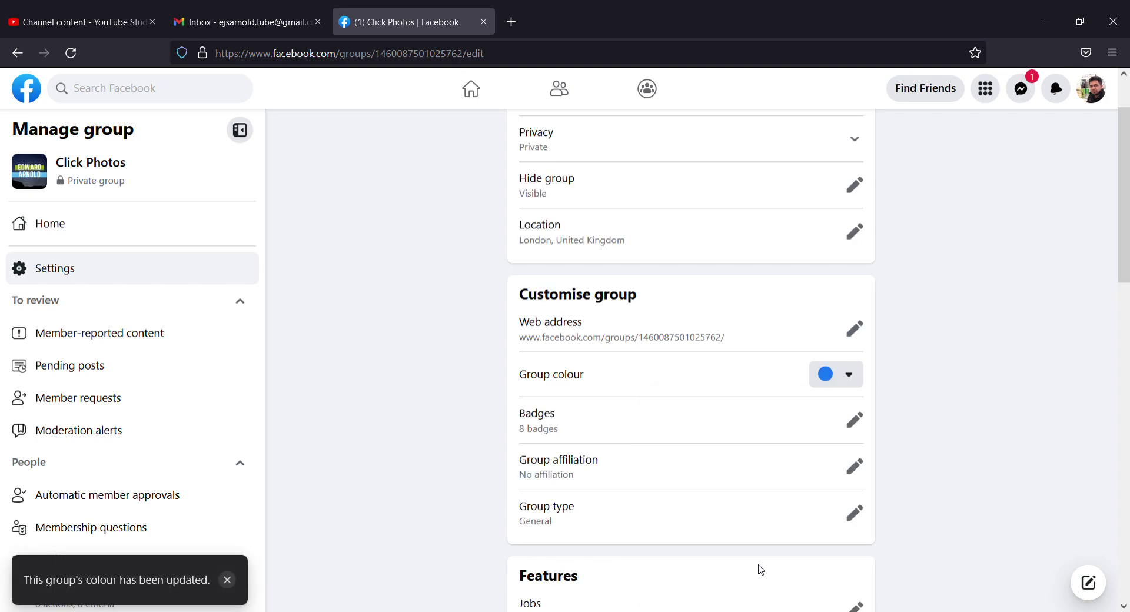
scroll(911, 406, "down", 3)
Link the Click Photos Page to the group via Linked Pages in advanced settings.
scroll(912, 408, "down", 3)
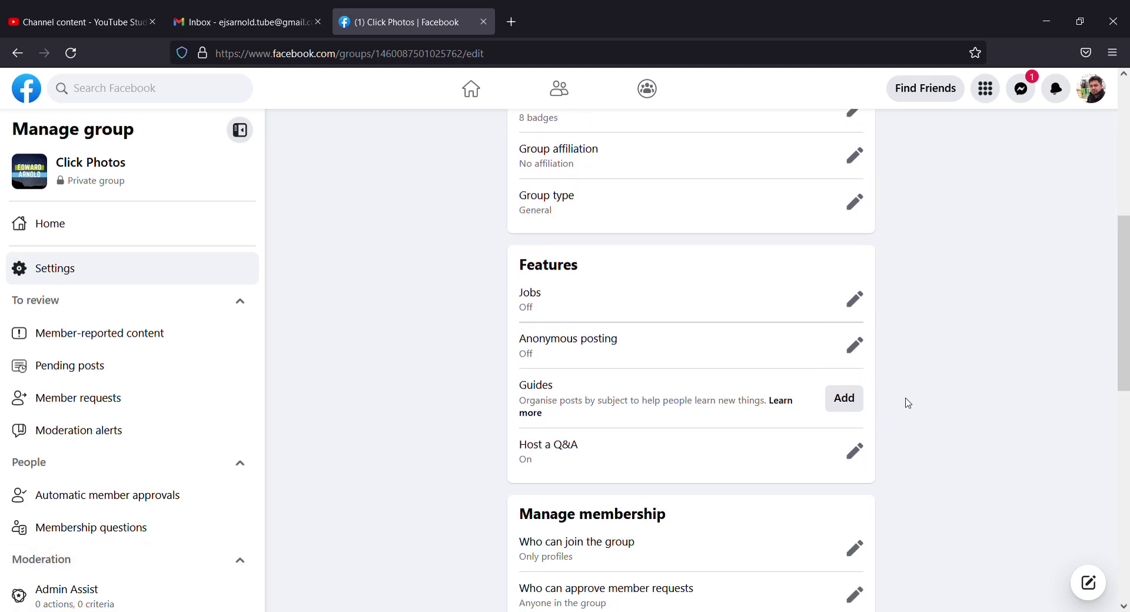
scroll(896, 406, "down", 2)
scroll(896, 406, "down", 3)
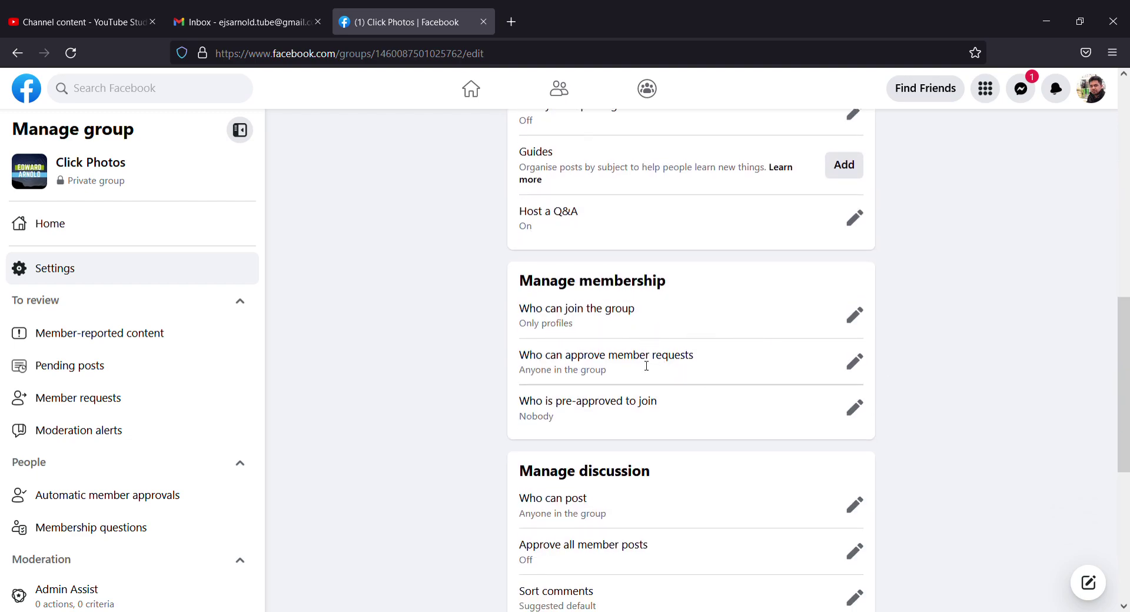
scroll(709, 406, "down", 3)
scroll(708, 406, "down", 3)
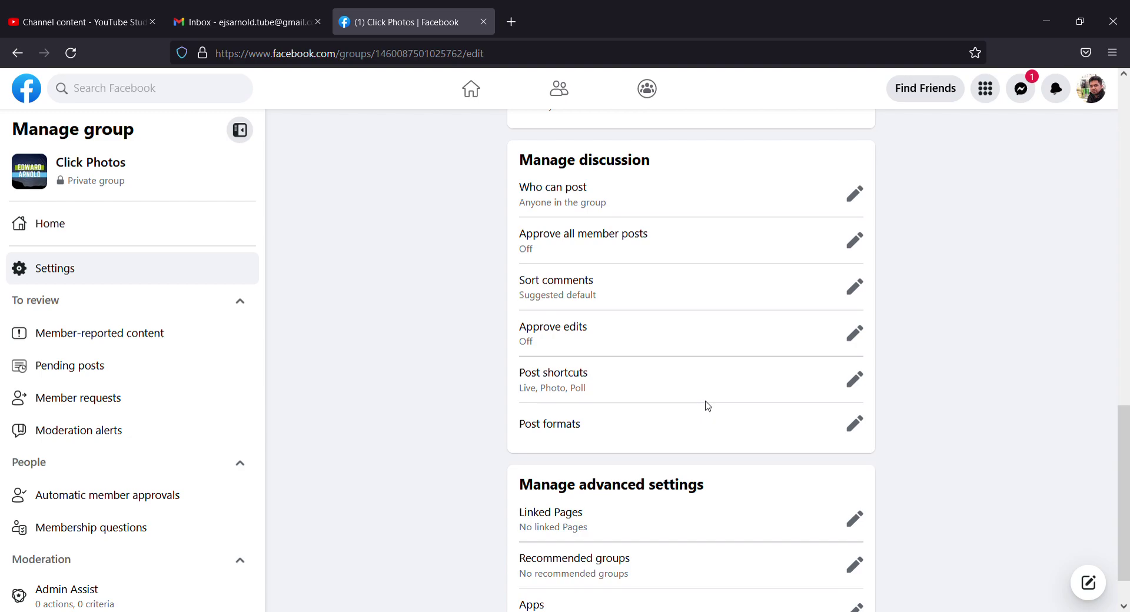
scroll(708, 407, "down", 1)
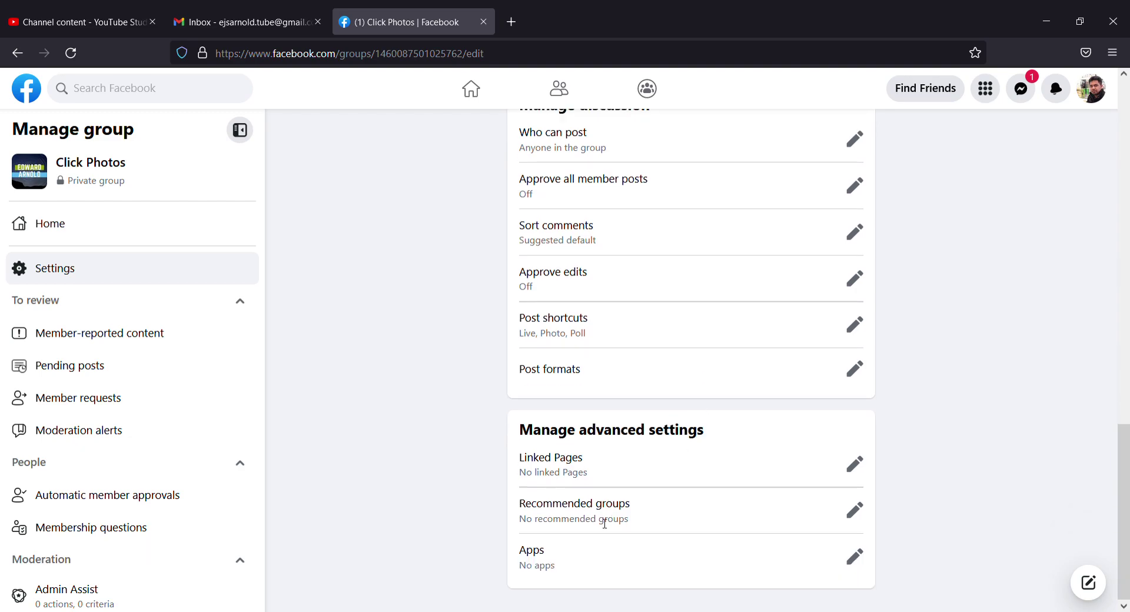
left_click(854, 465)
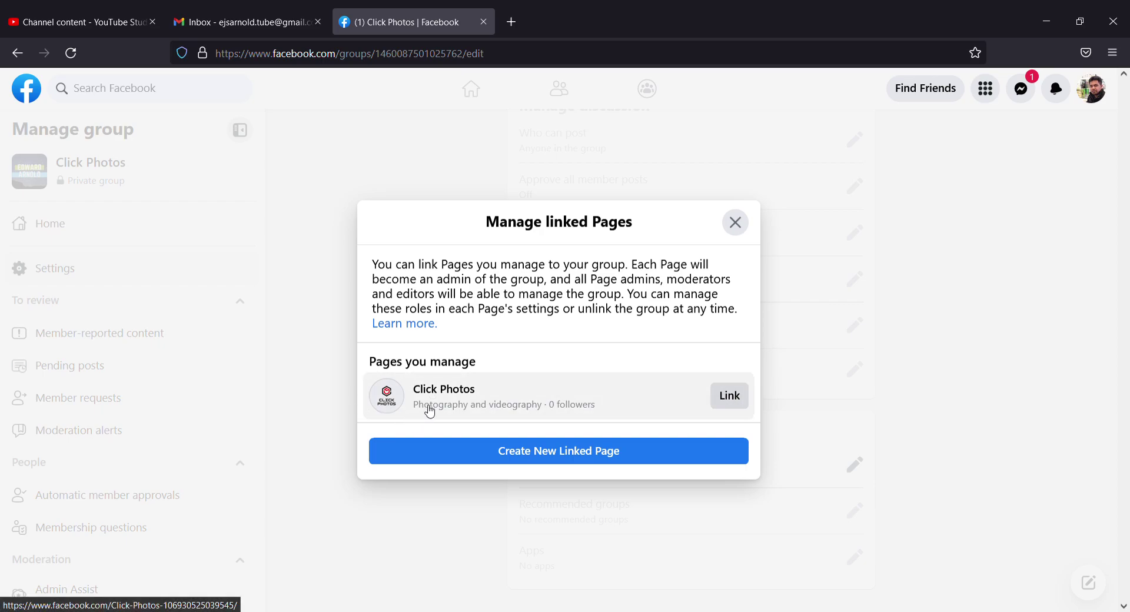
left_click(715, 404)
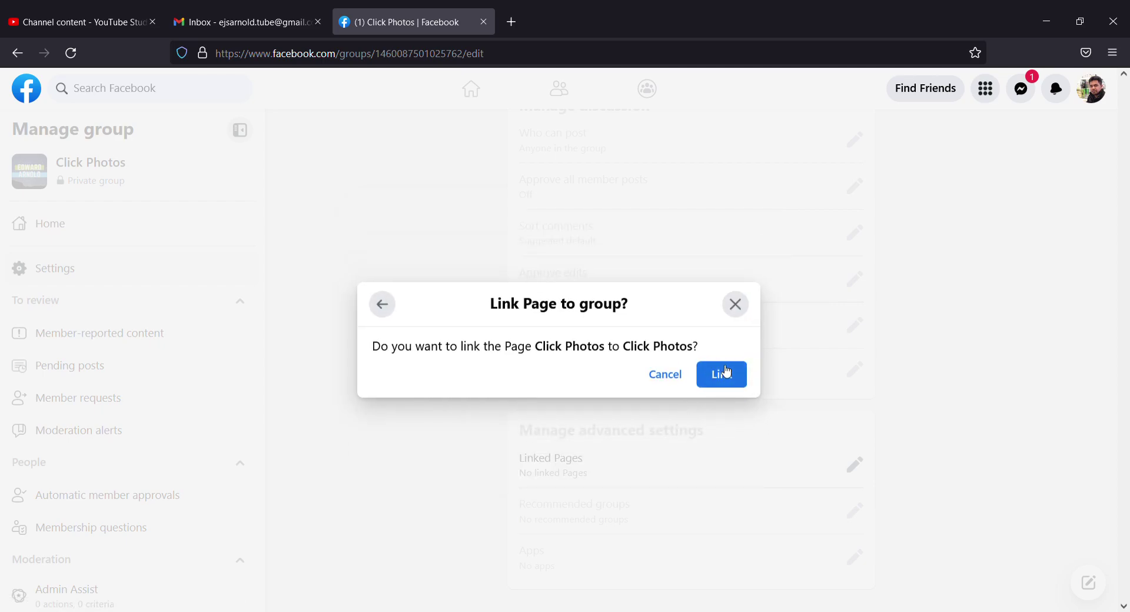
left_click(725, 373)
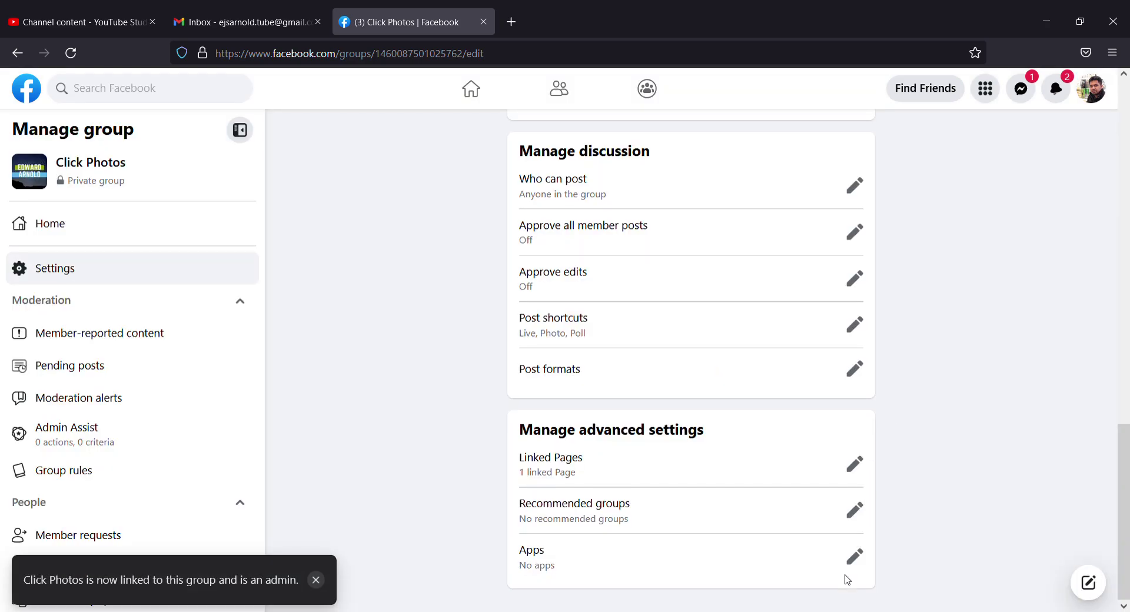
scroll(835, 509, "up", 3)
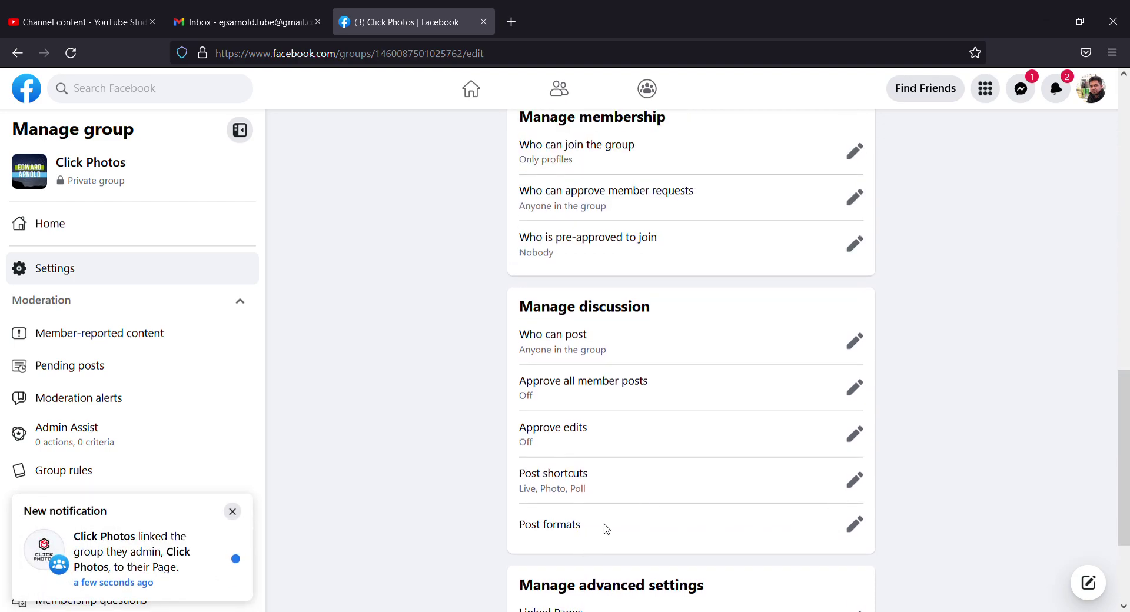
scroll(644, 505, "up", 1)
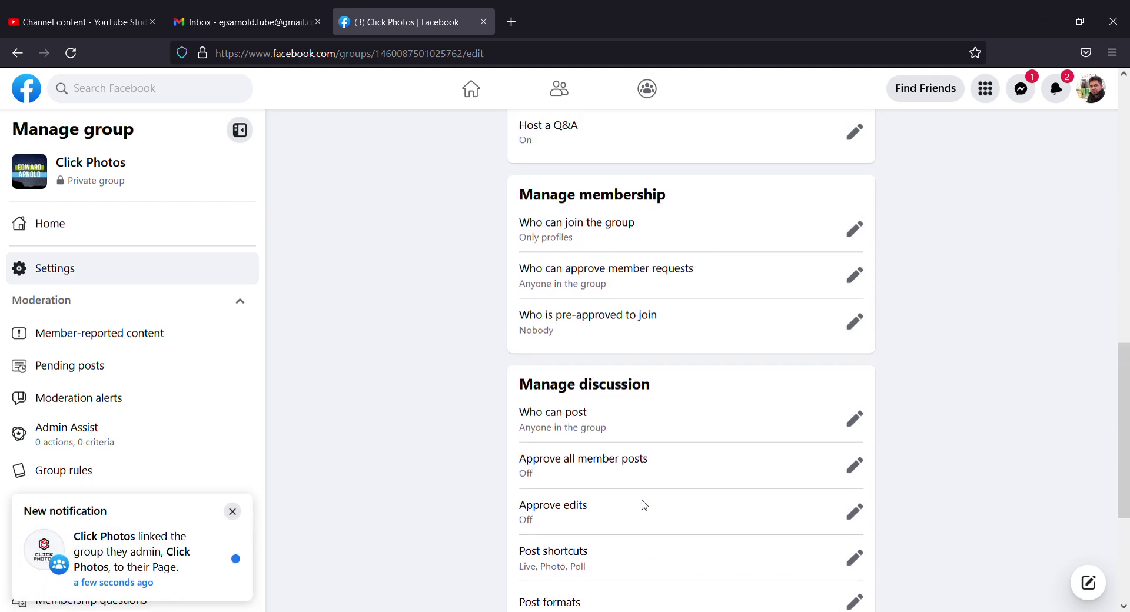
scroll(643, 504, "up", 1)
scroll(647, 505, "up", 2)
scroll(648, 504, "up", 2)
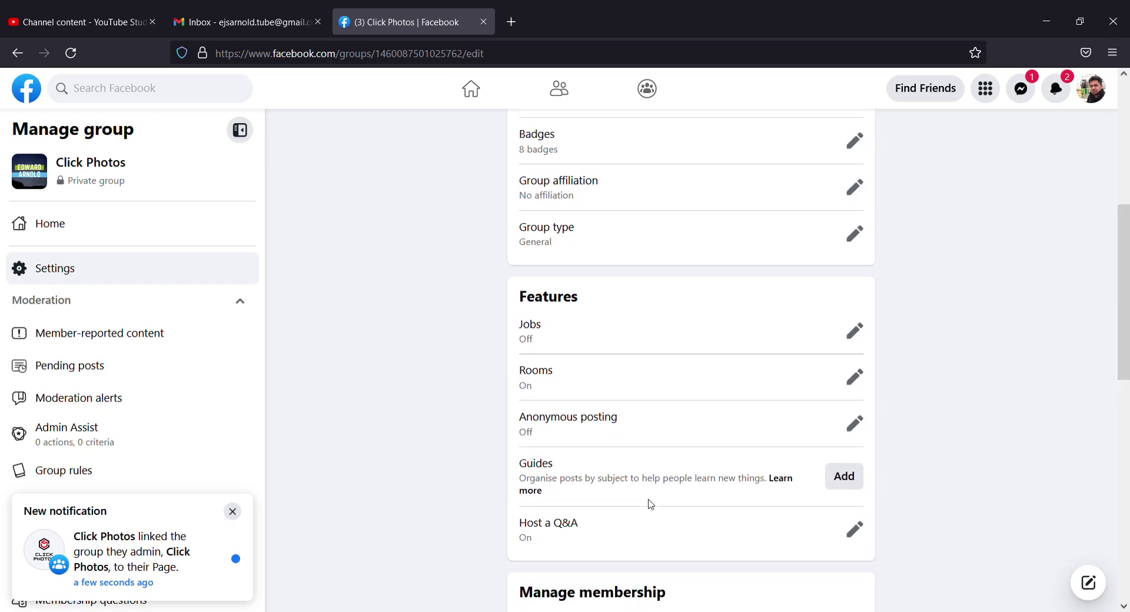
scroll(649, 505, "up", 3)
scroll(651, 505, "up", 2)
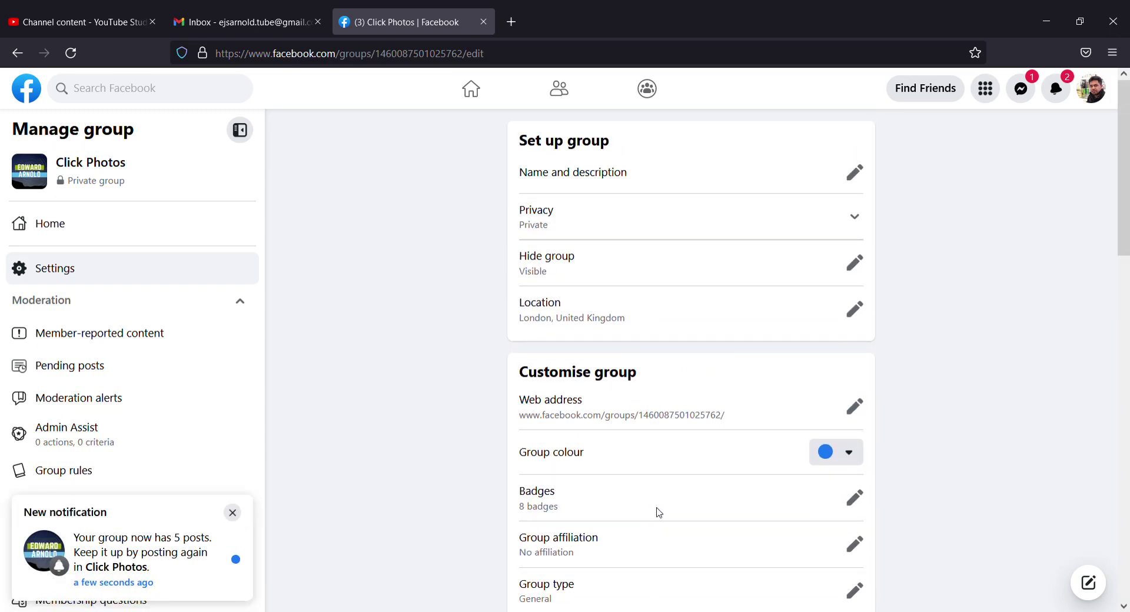